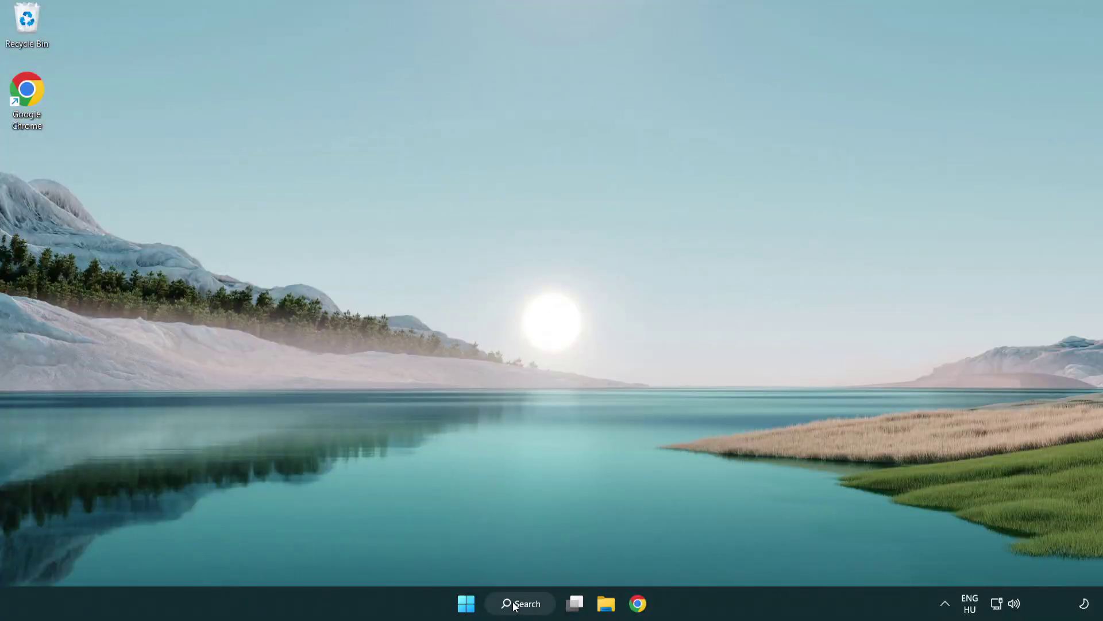
# - Search Windows for 'device manager' and launch Device Manager from the results
pyautogui.click(527, 606)
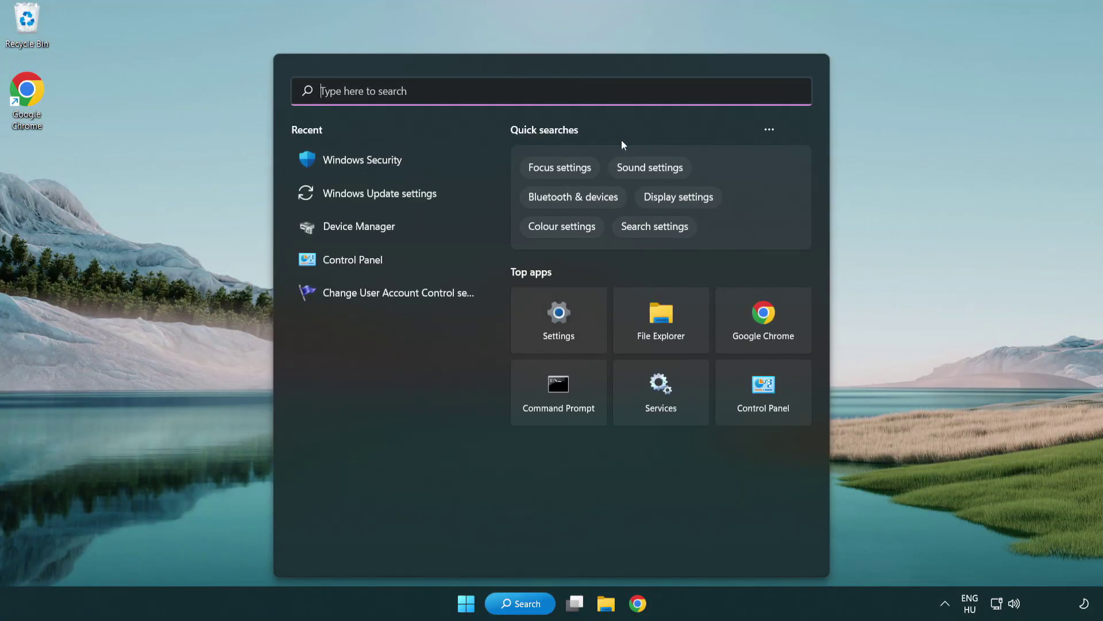
pyautogui.write('dev')
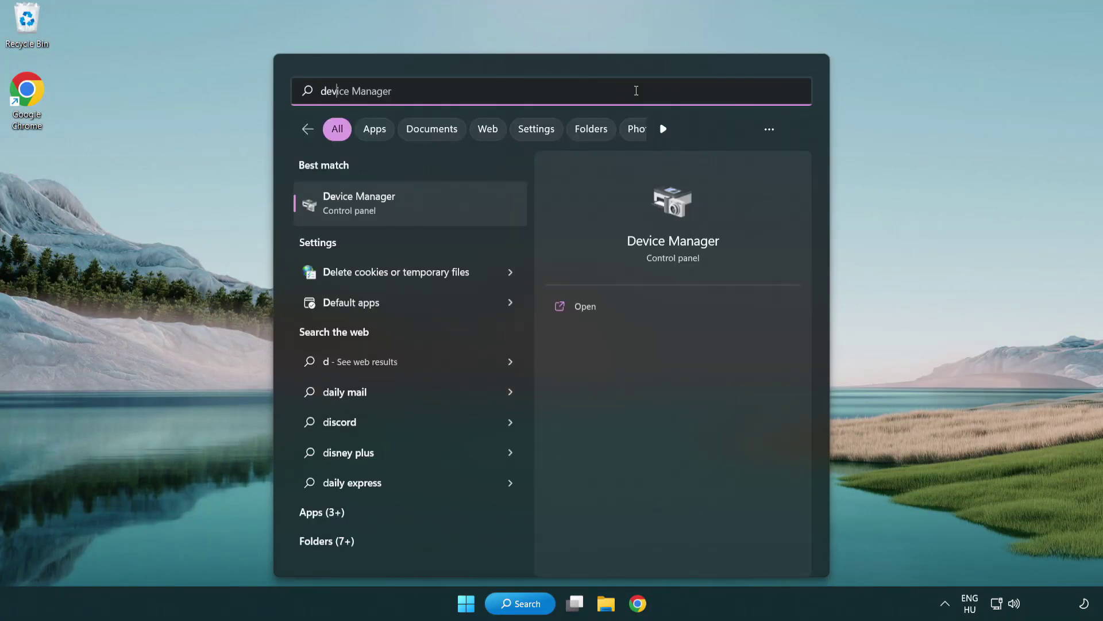
pyautogui.write('ice manager')
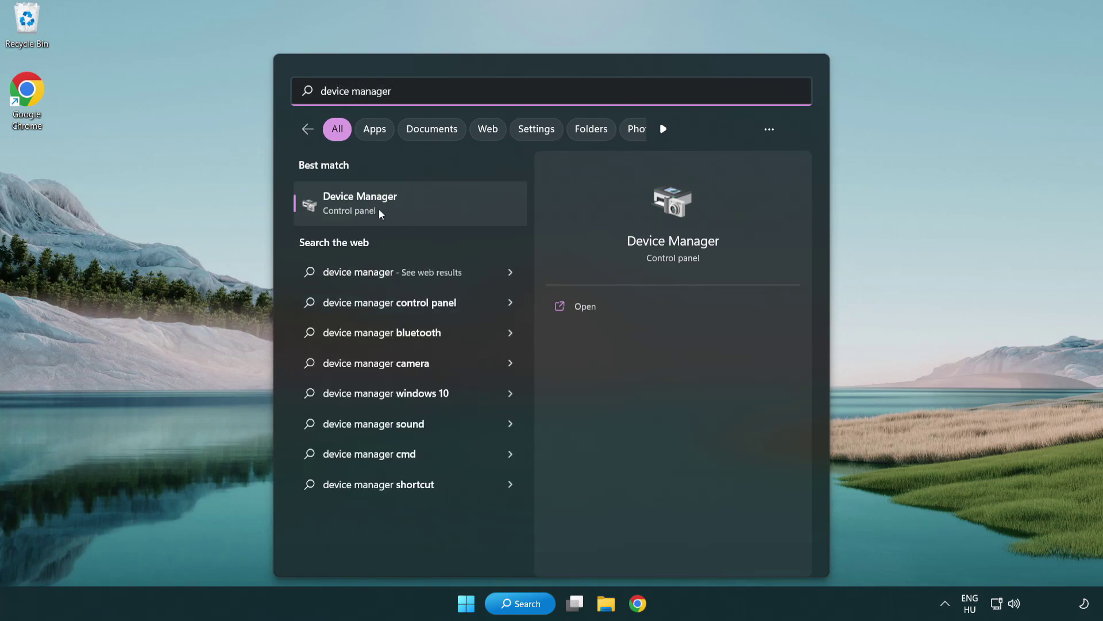
pyautogui.click(441, 208)
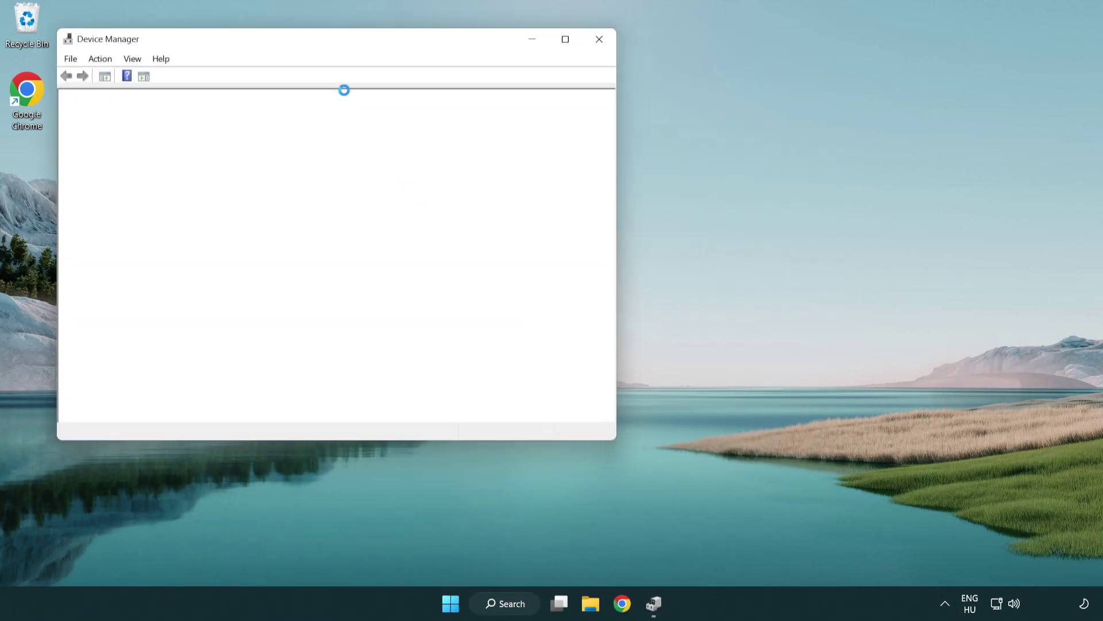
# - Run an automatic driver search for the VMware SVGA 3D adapter, confirming the best driver is installed
pyautogui.moveTo(300, 42); pyautogui.dragTo(487, 111)
pyautogui.click(303, 230)
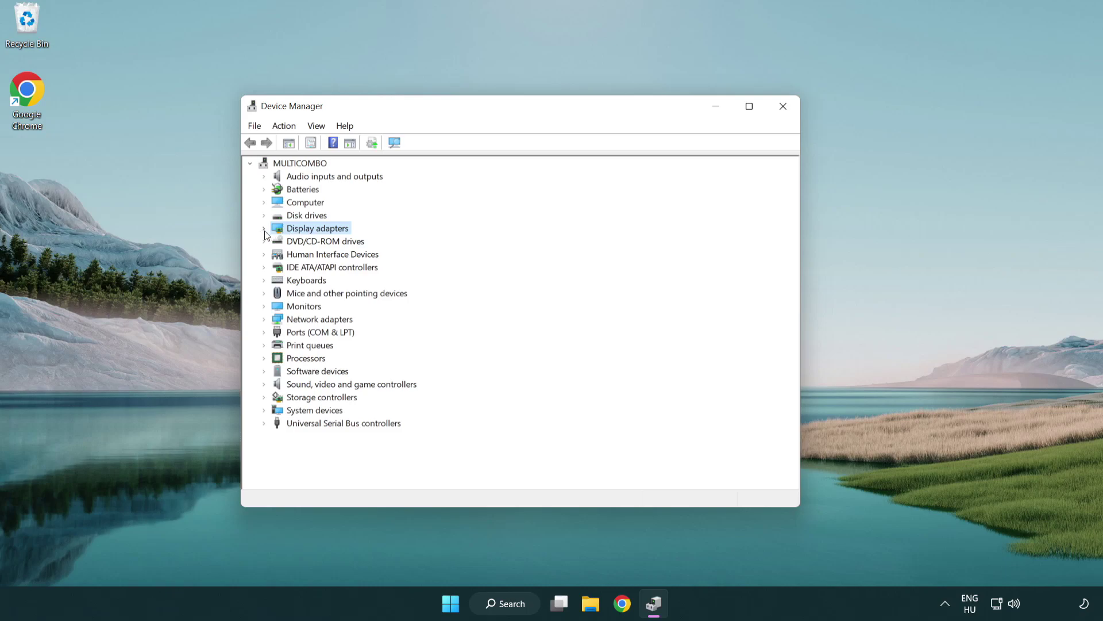
pyautogui.click(264, 229)
pyautogui.click(327, 244)
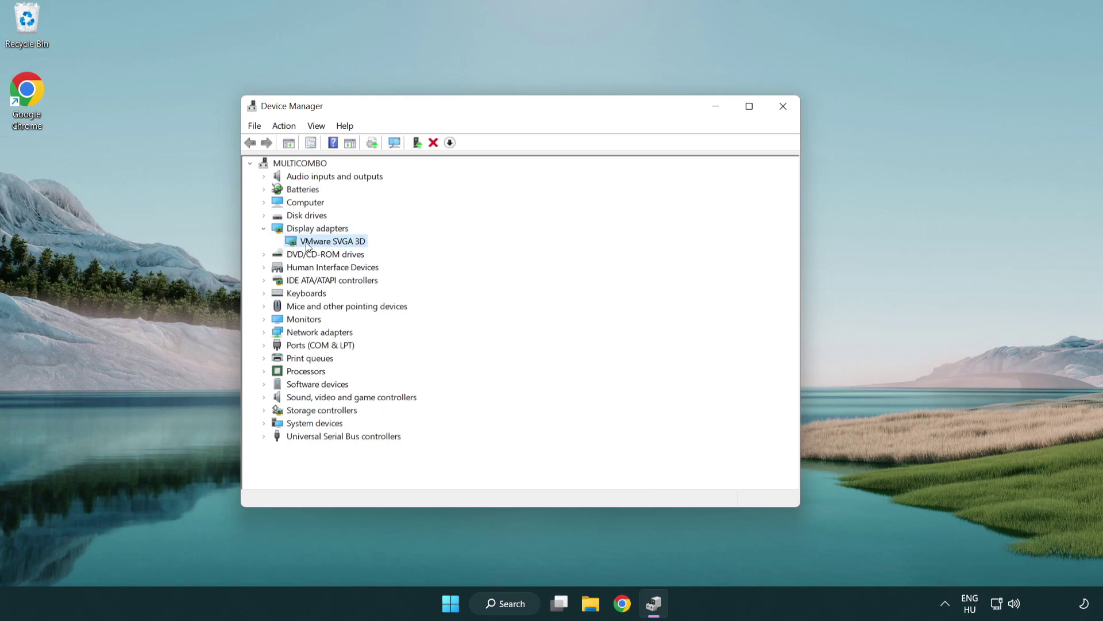
pyautogui.rightClick(329, 246)
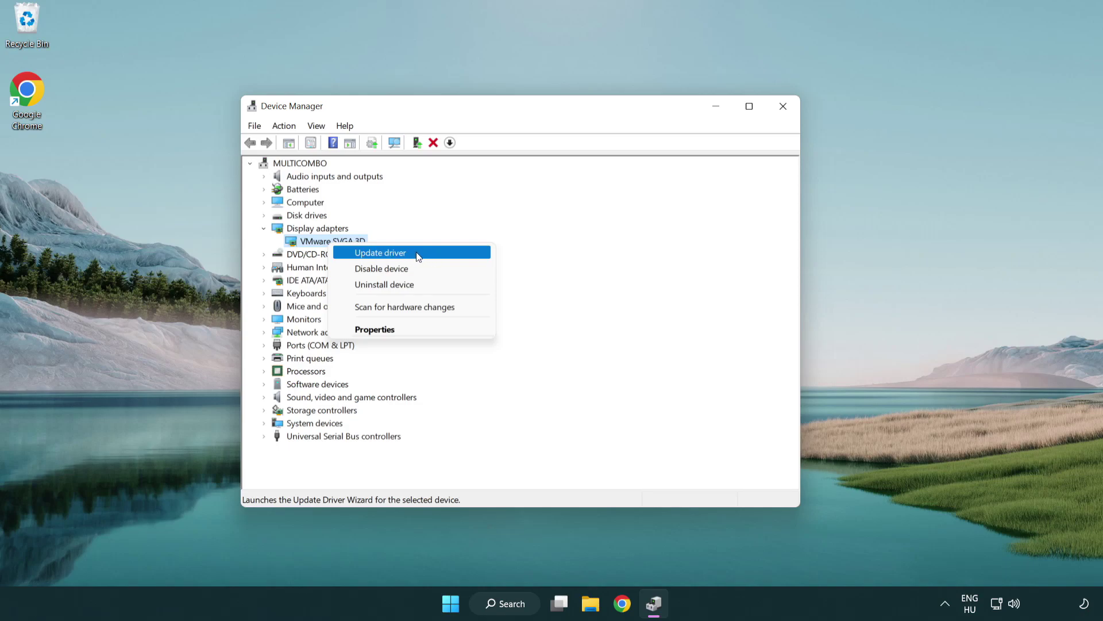
pyautogui.click(435, 253)
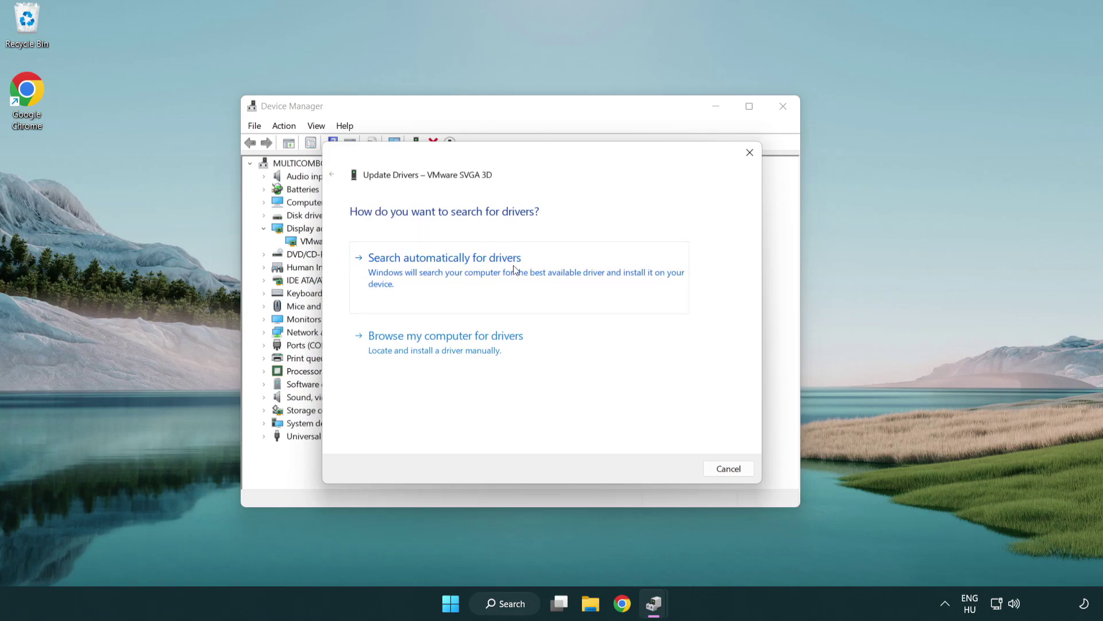
pyautogui.click(485, 269)
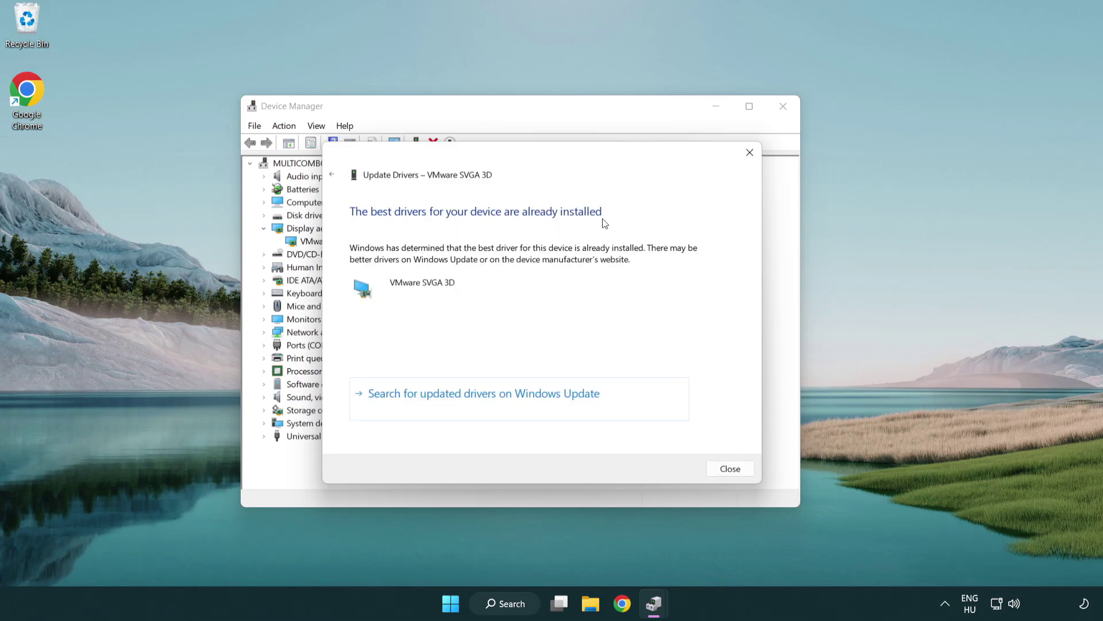
pyautogui.click(730, 471)
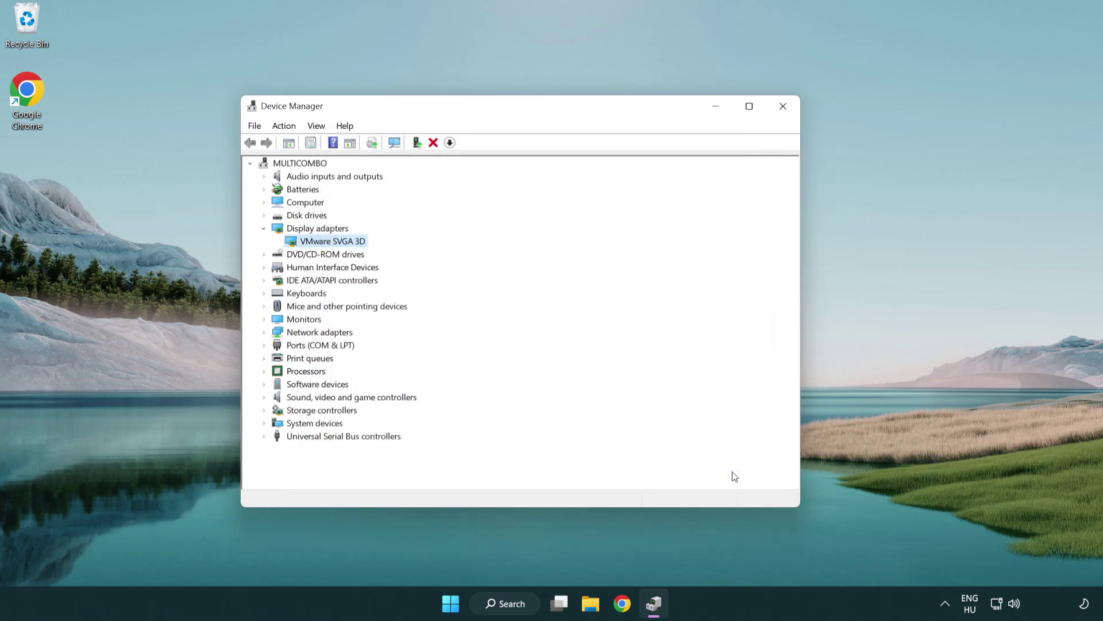
# - Close Device Manager and open Windows Update settings by searching 'update'
pyautogui.click(783, 107)
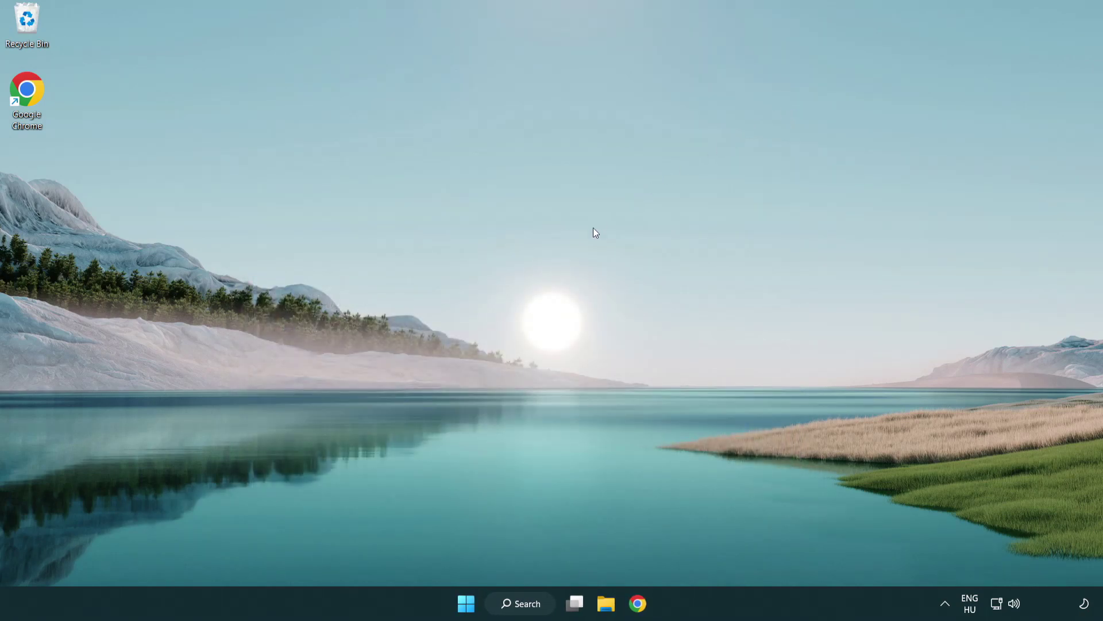
pyautogui.click(532, 603)
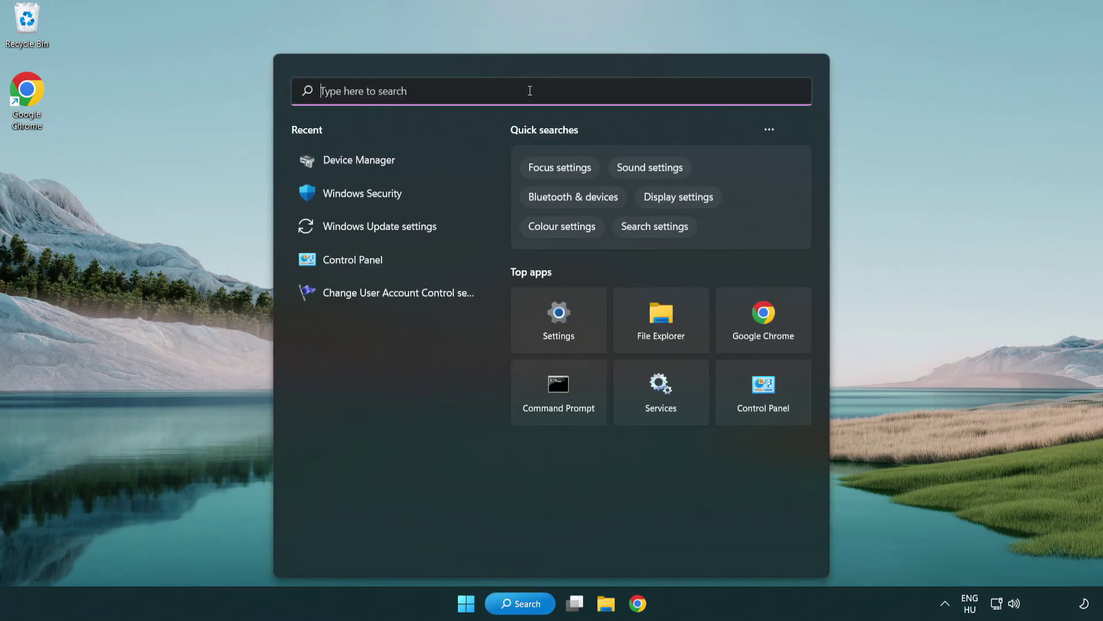
pyautogui.write('update')
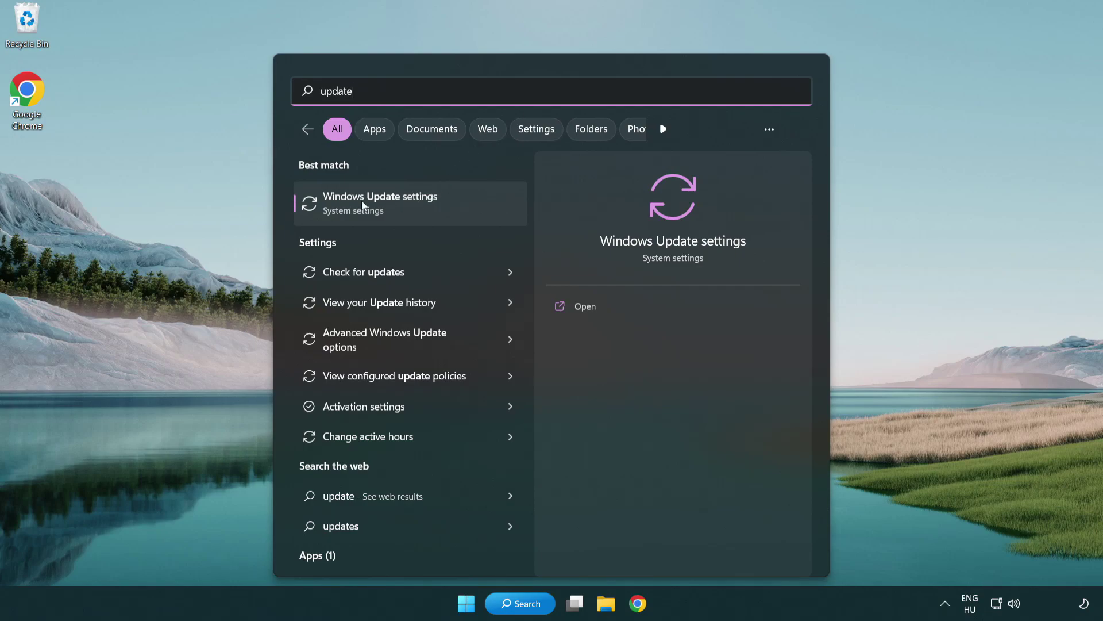
pyautogui.click(430, 209)
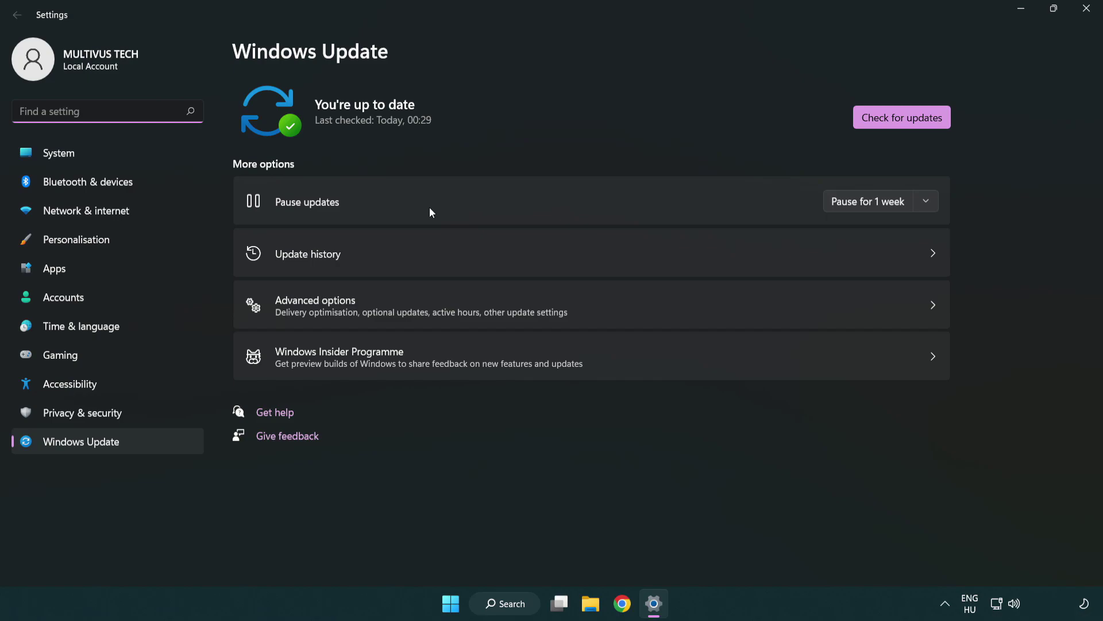
# - Check for updates, confirm Windows is up to date, and close Settings
pyautogui.click(924, 123)
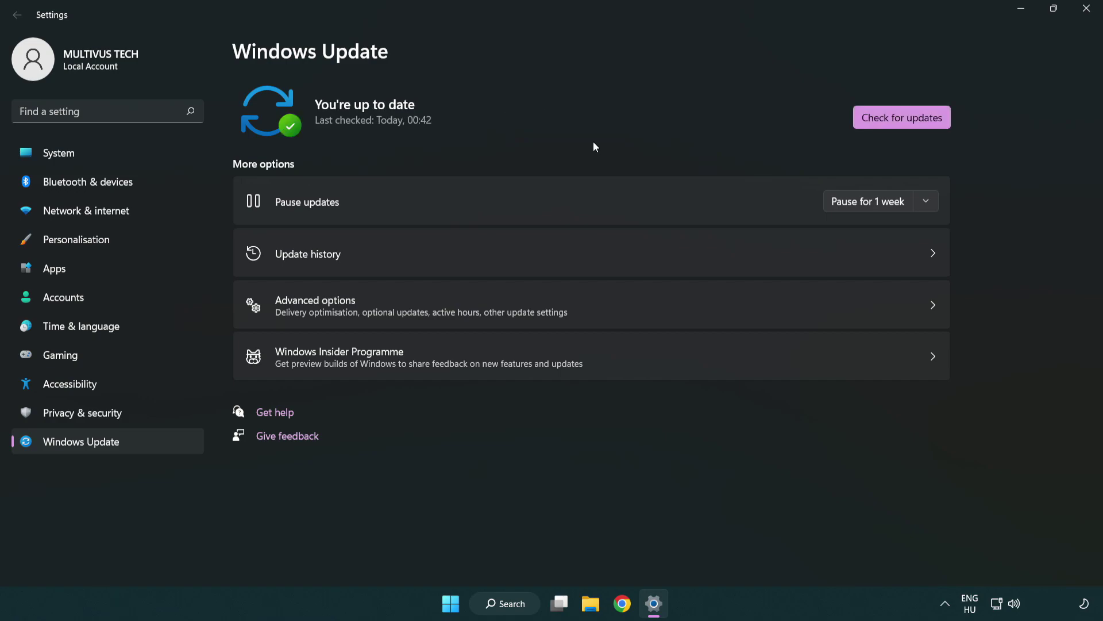
pyautogui.click(1086, 9)
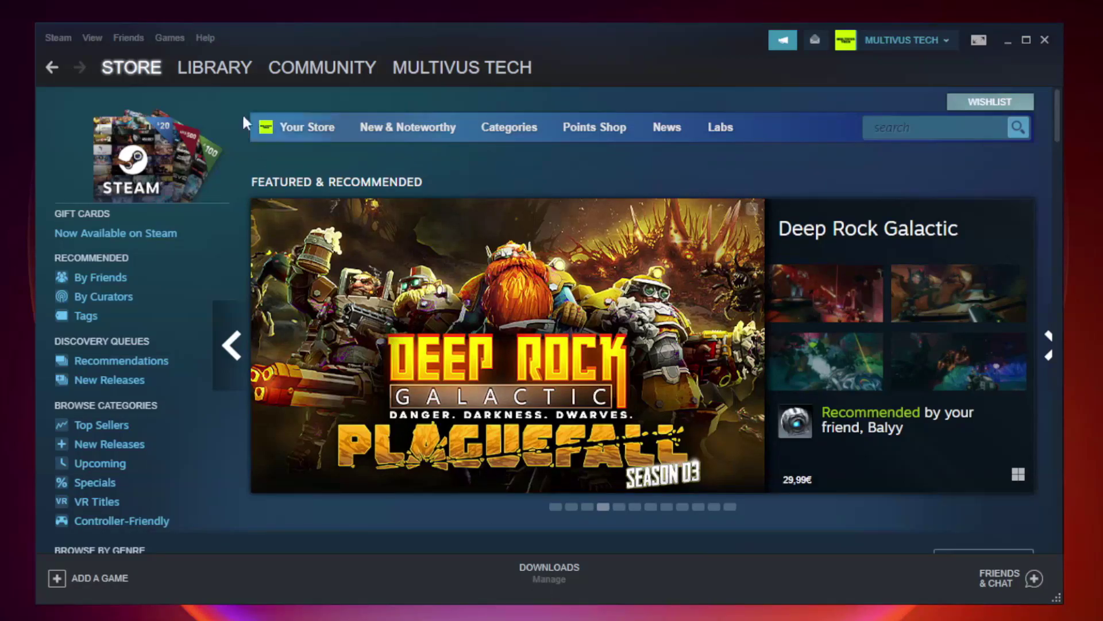
# - Verify Unturned's game files from its Steam Library properties, validating all 9192 files
pyautogui.moveTo(229, 70)
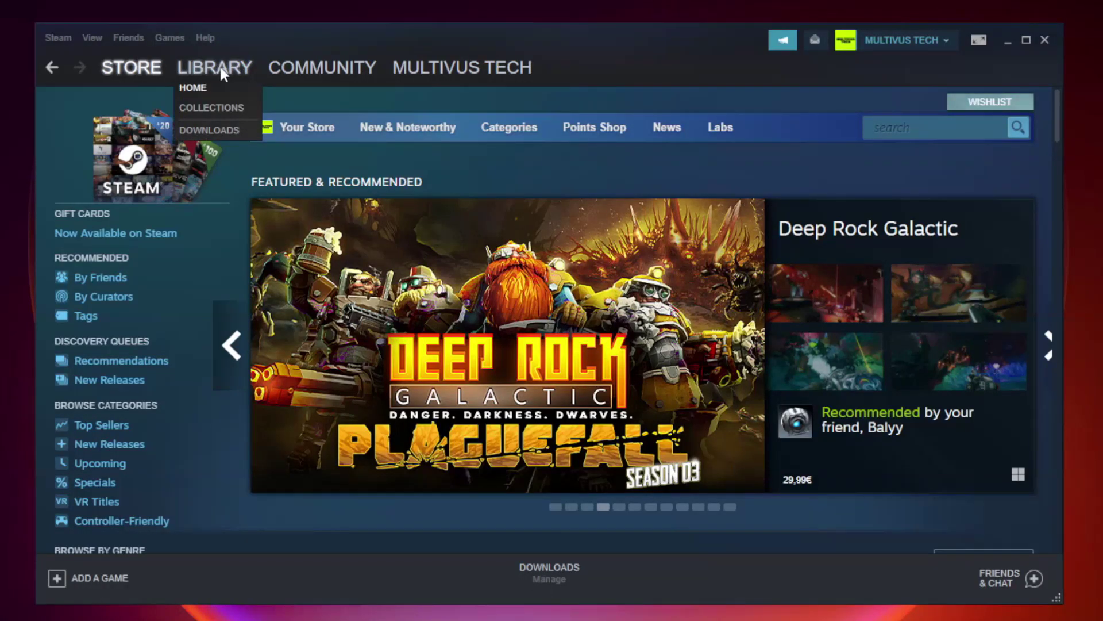
pyautogui.click(224, 75)
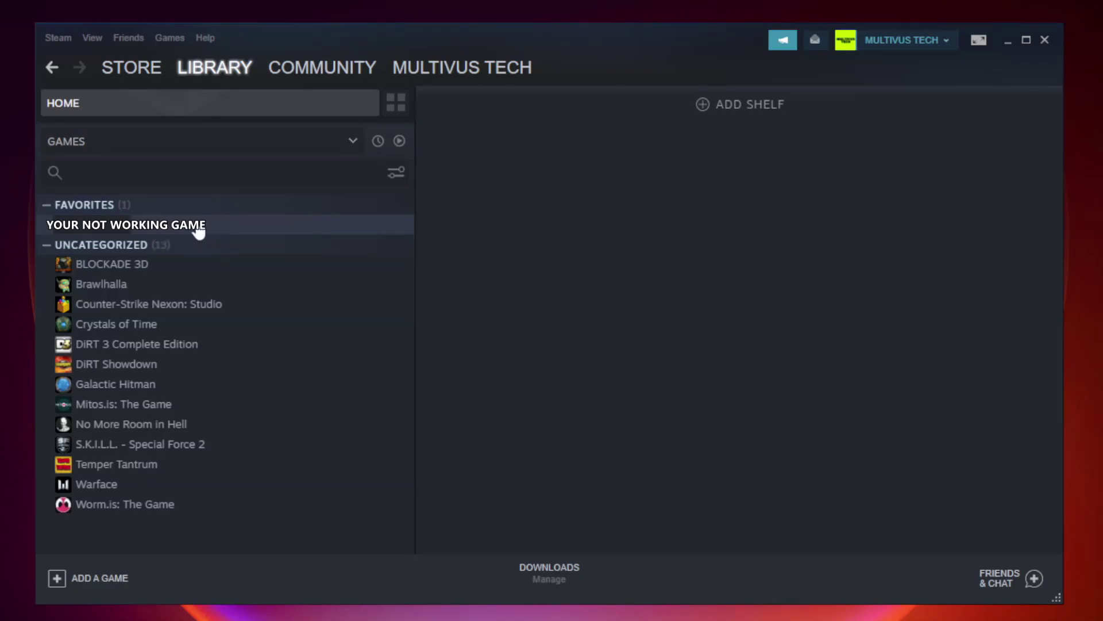
pyautogui.rightClick(238, 228)
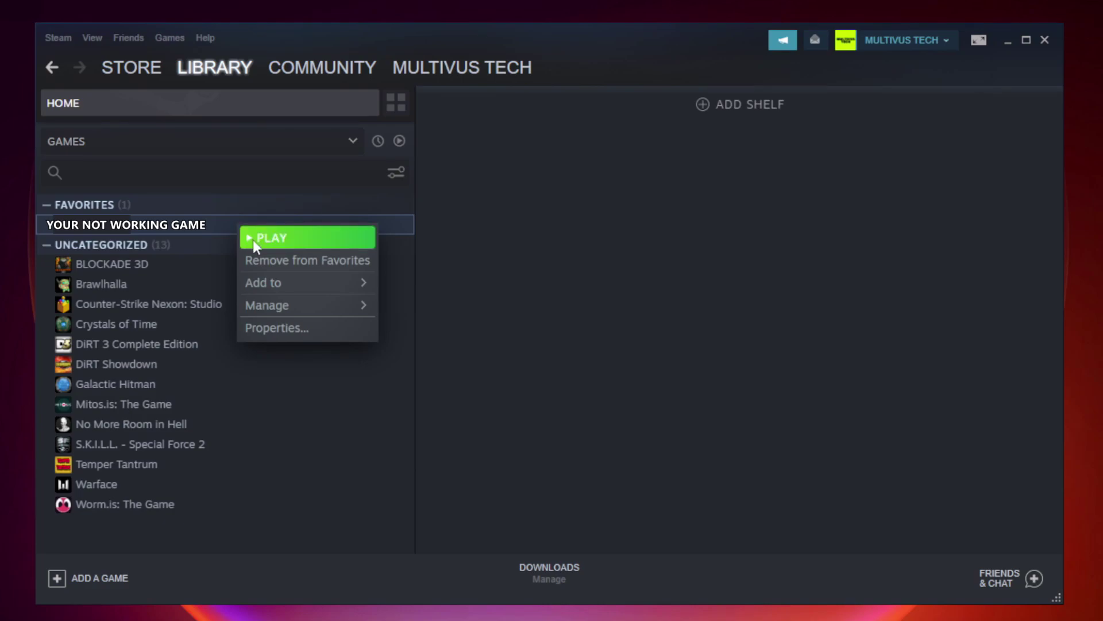
pyautogui.click(305, 327)
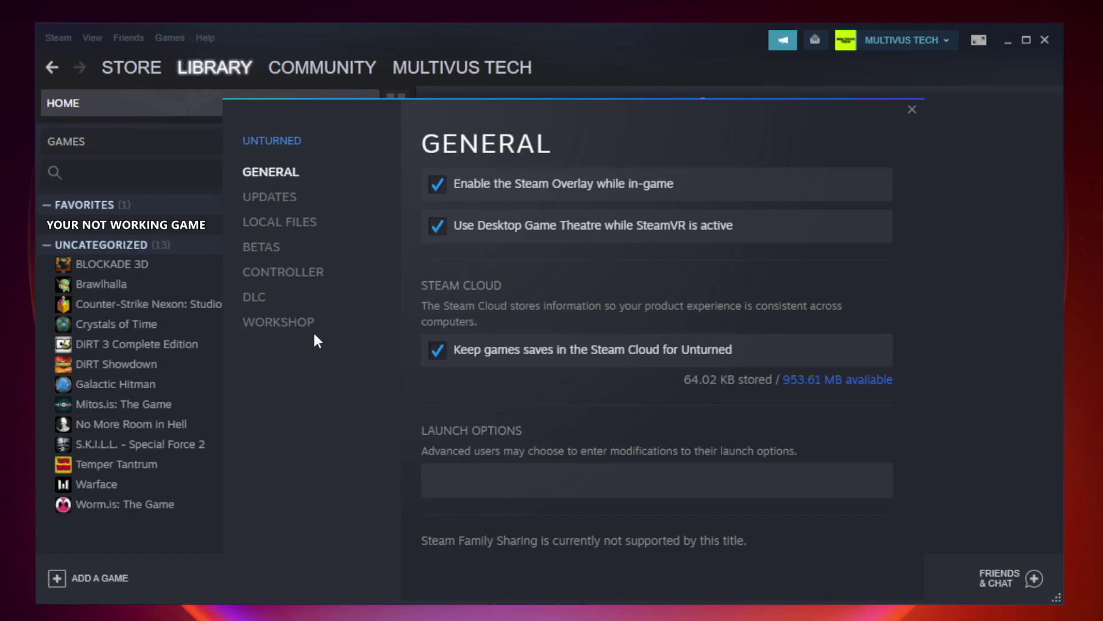
pyautogui.click(295, 230)
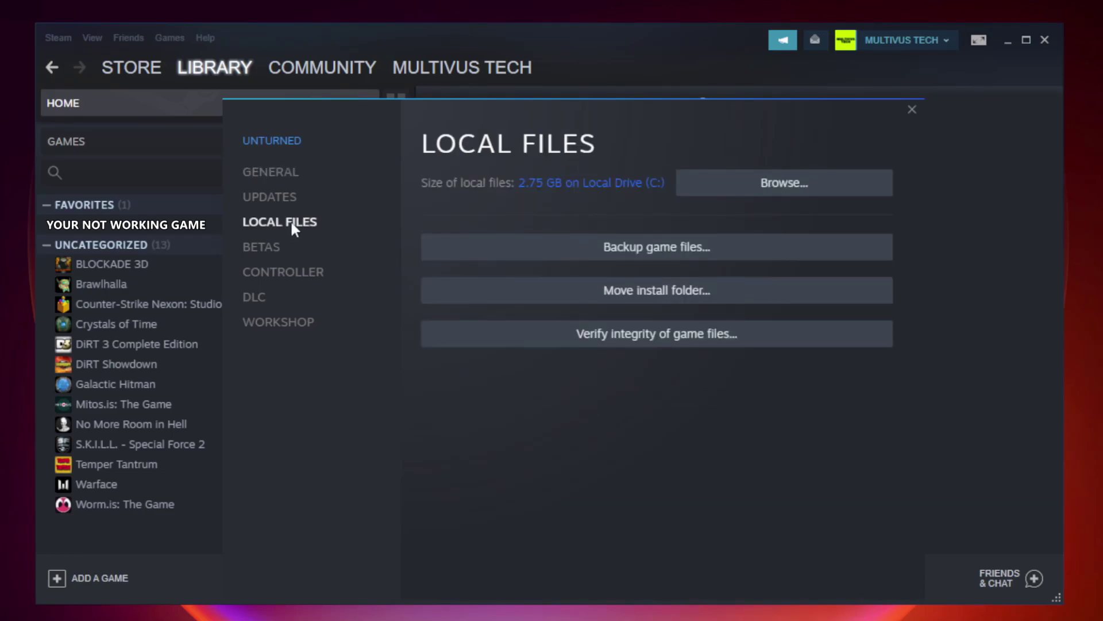
pyautogui.click(668, 339)
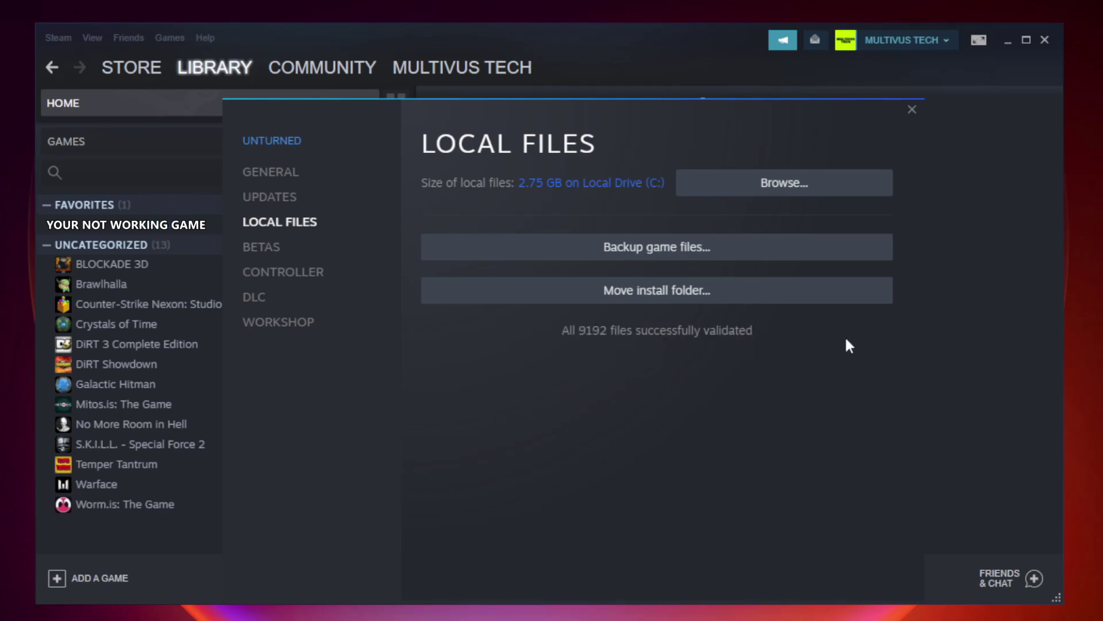
# - Open the game's install folder and bring up its shortcut's Properties window
pyautogui.click(789, 197)
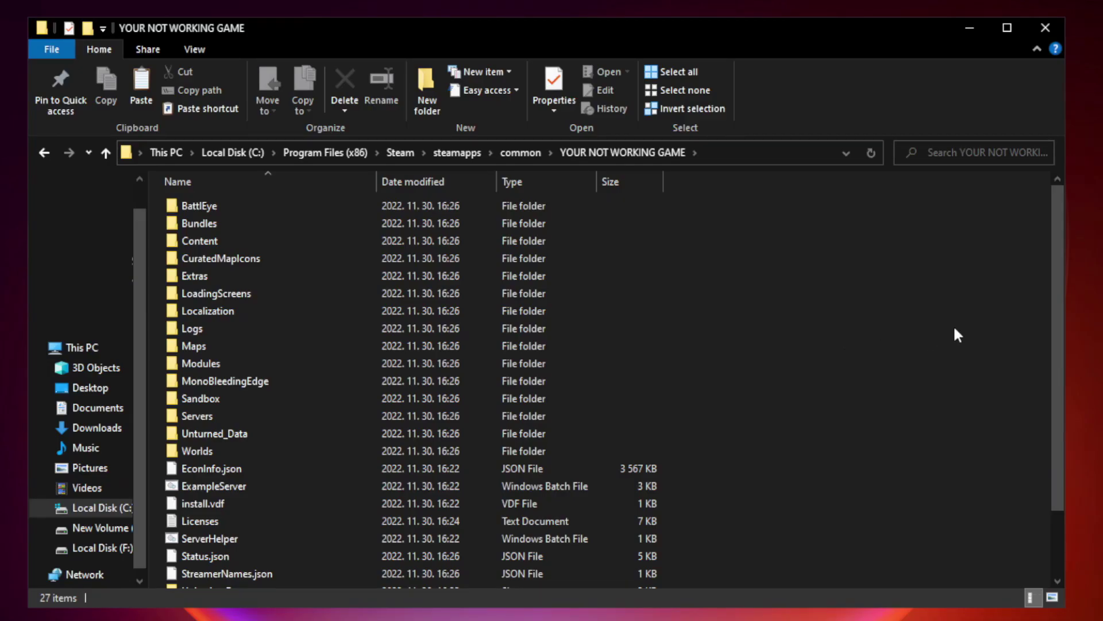
pyautogui.moveTo(1059, 301); pyautogui.dragTo(1060, 395)
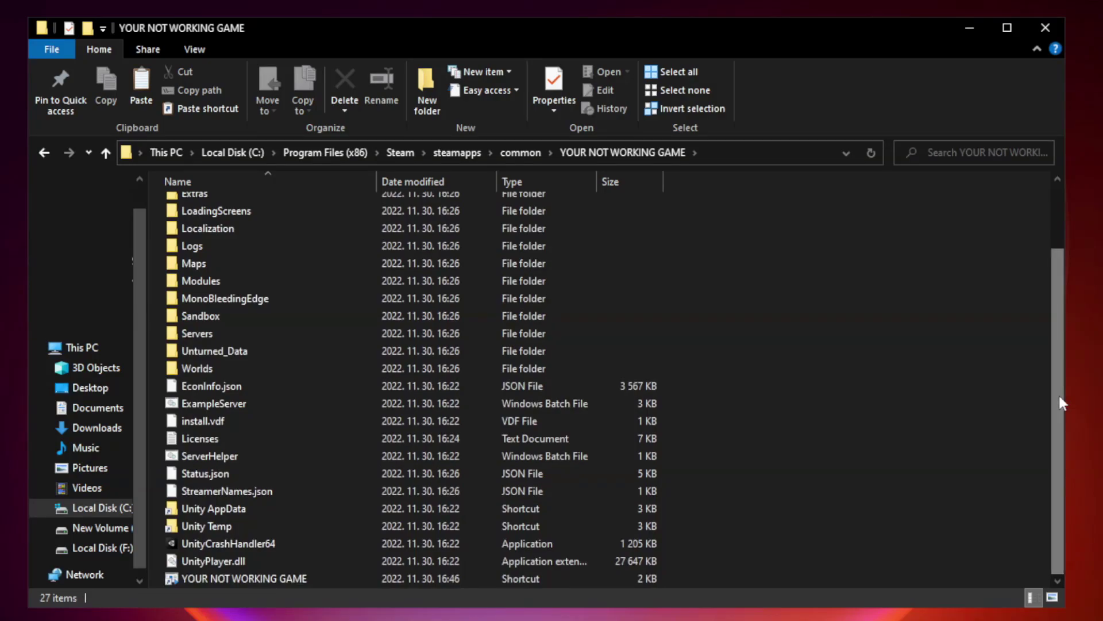
pyautogui.click(439, 578)
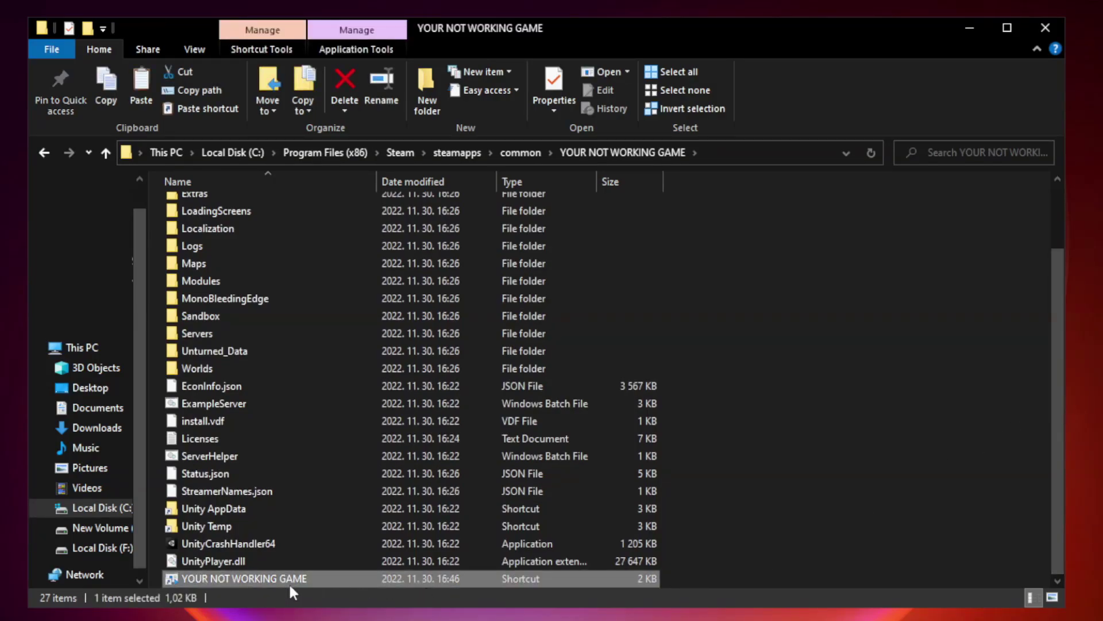
pyautogui.rightClick(377, 579)
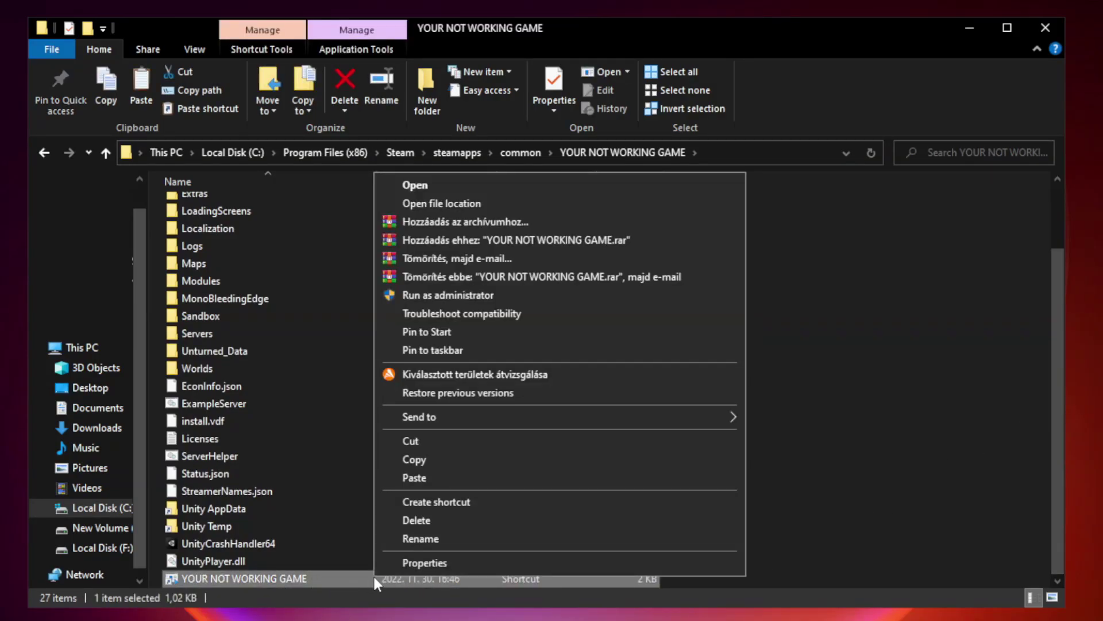
pyautogui.click(555, 563)
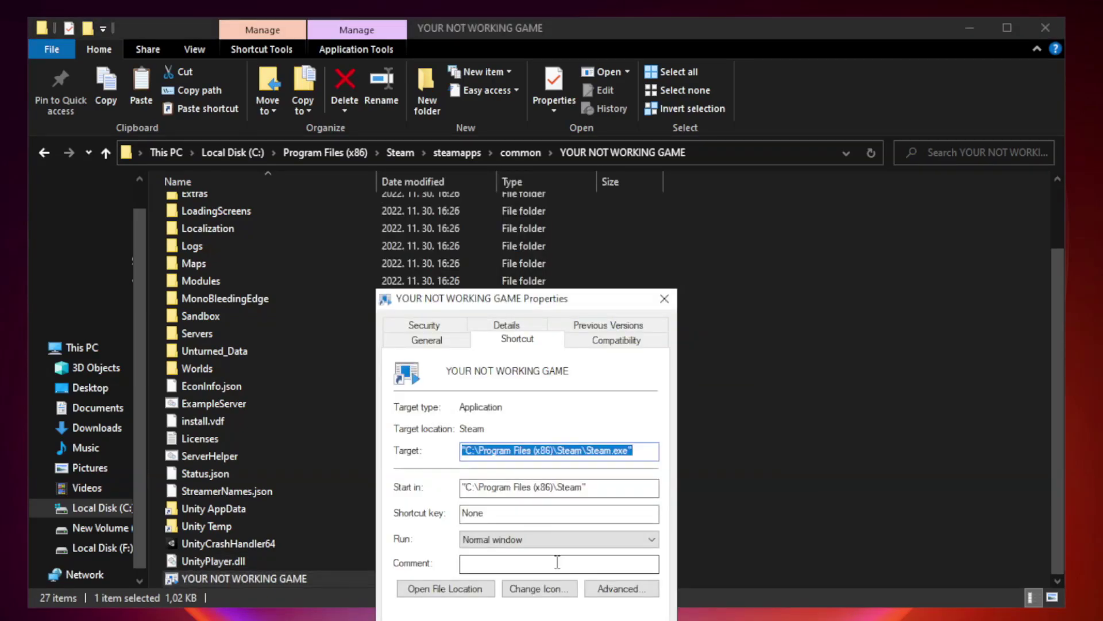
pyautogui.moveTo(548, 305); pyautogui.dragTo(548, 126)
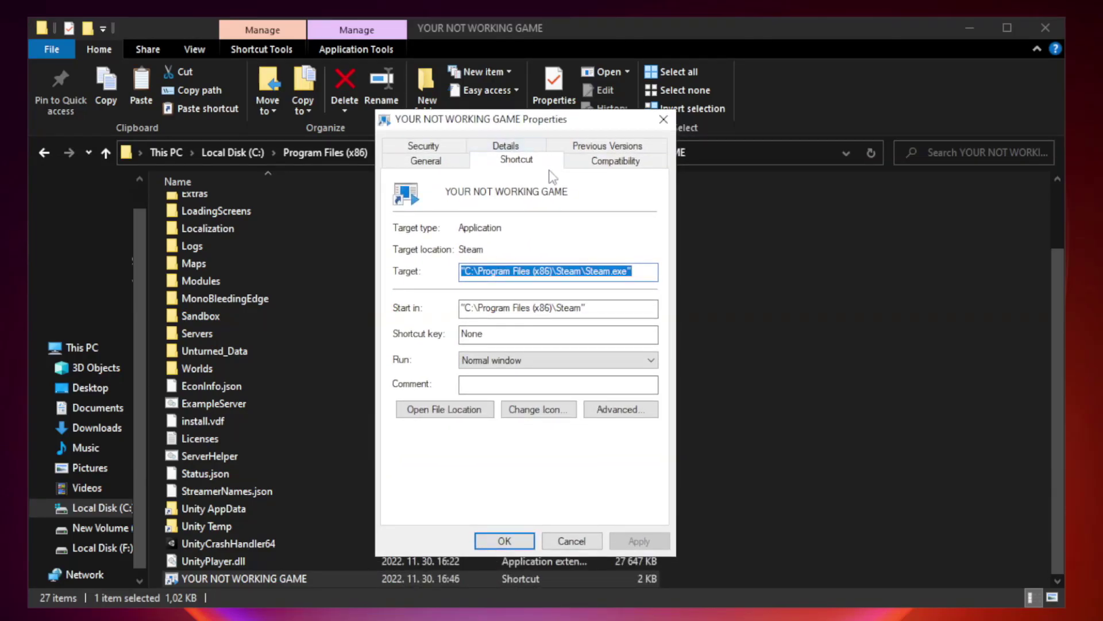
# - Set Windows 8 compatibility mode, disable fullscreen optimizations, run as administrator, and apply
pyautogui.click(613, 162)
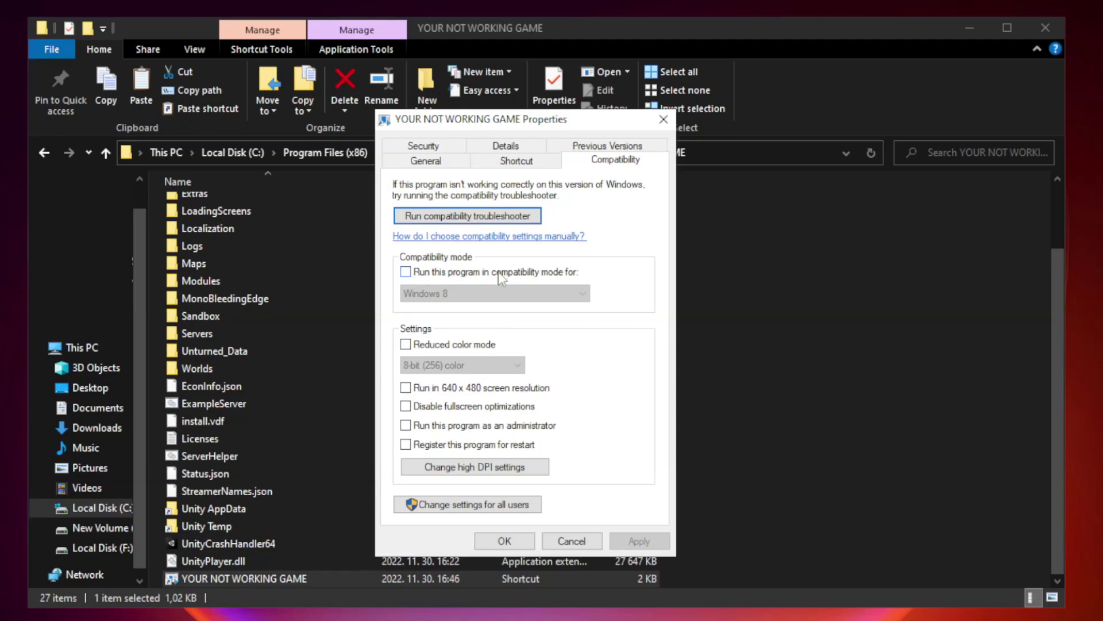
pyautogui.click(440, 276)
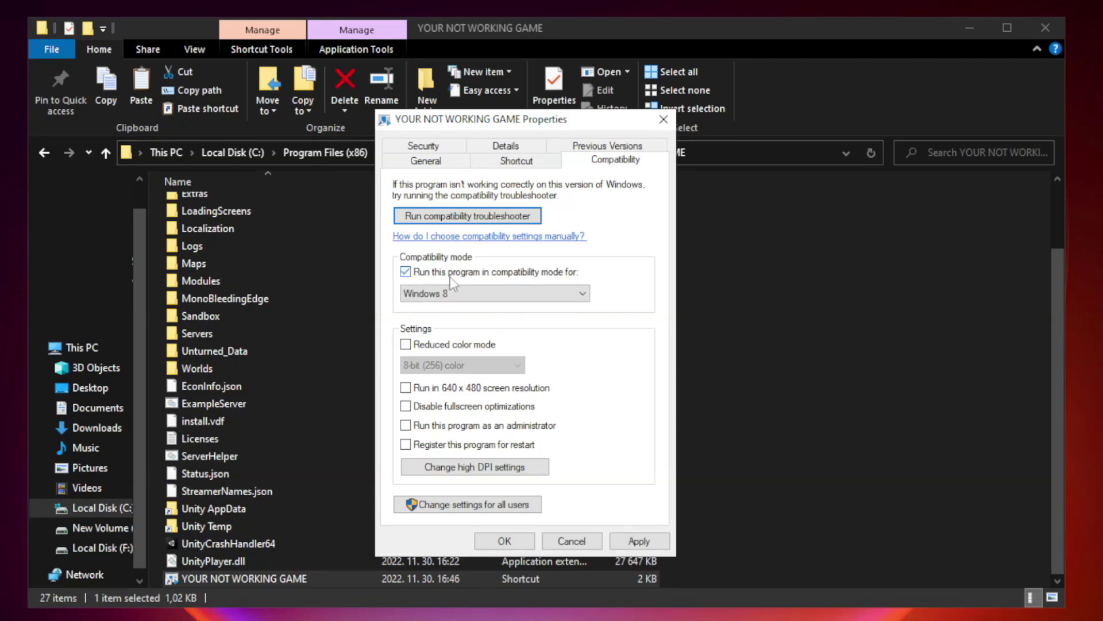
pyautogui.click(489, 294)
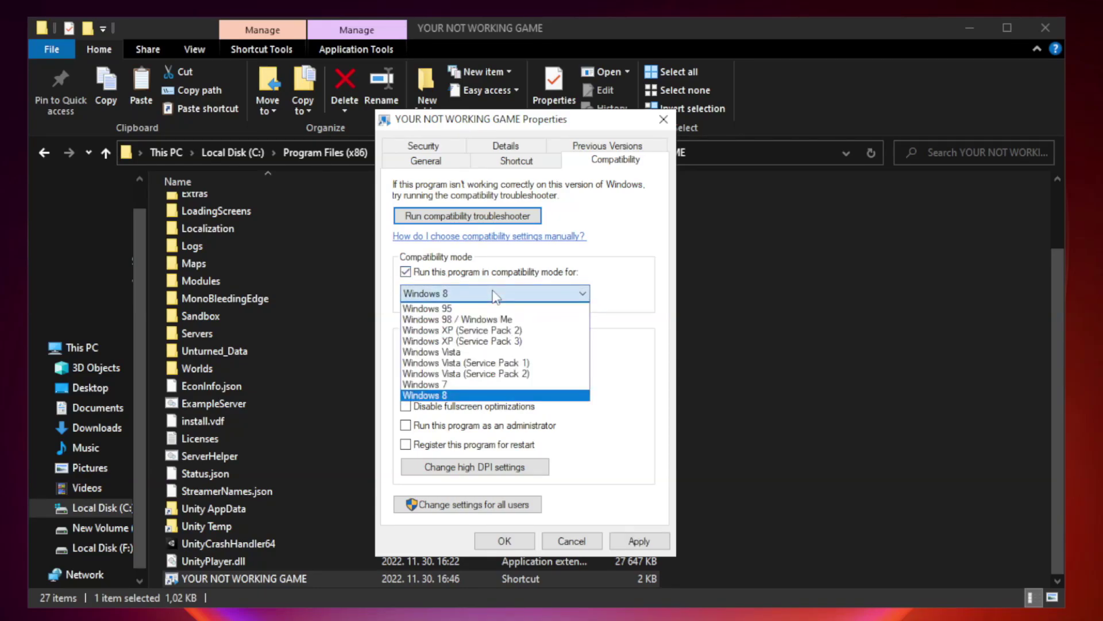
pyautogui.click(467, 396)
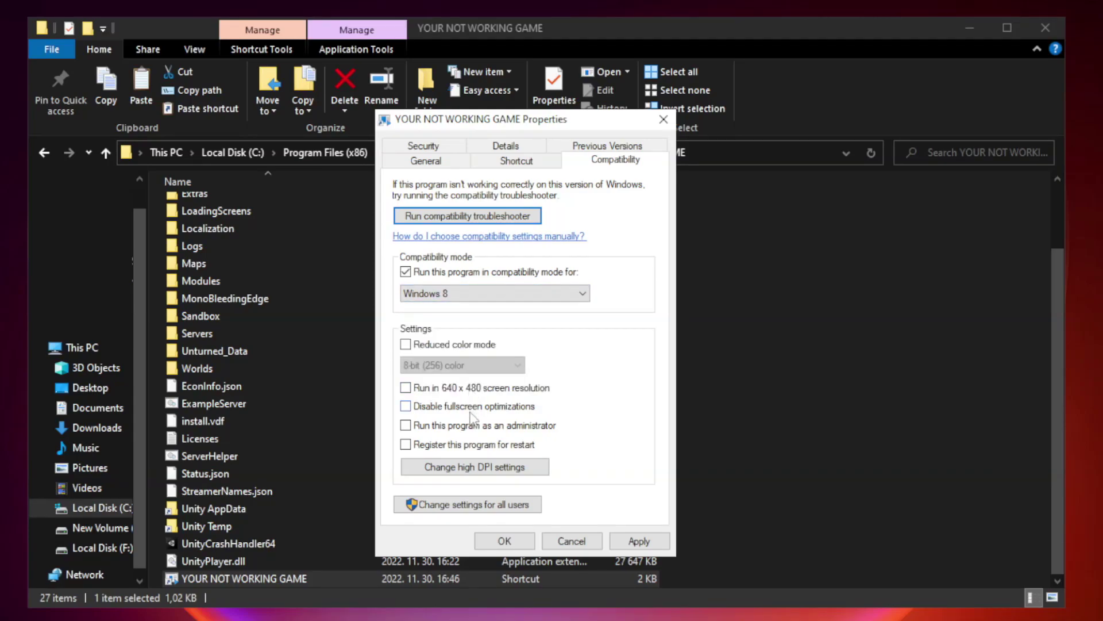
pyautogui.click(433, 411)
pyautogui.click(639, 543)
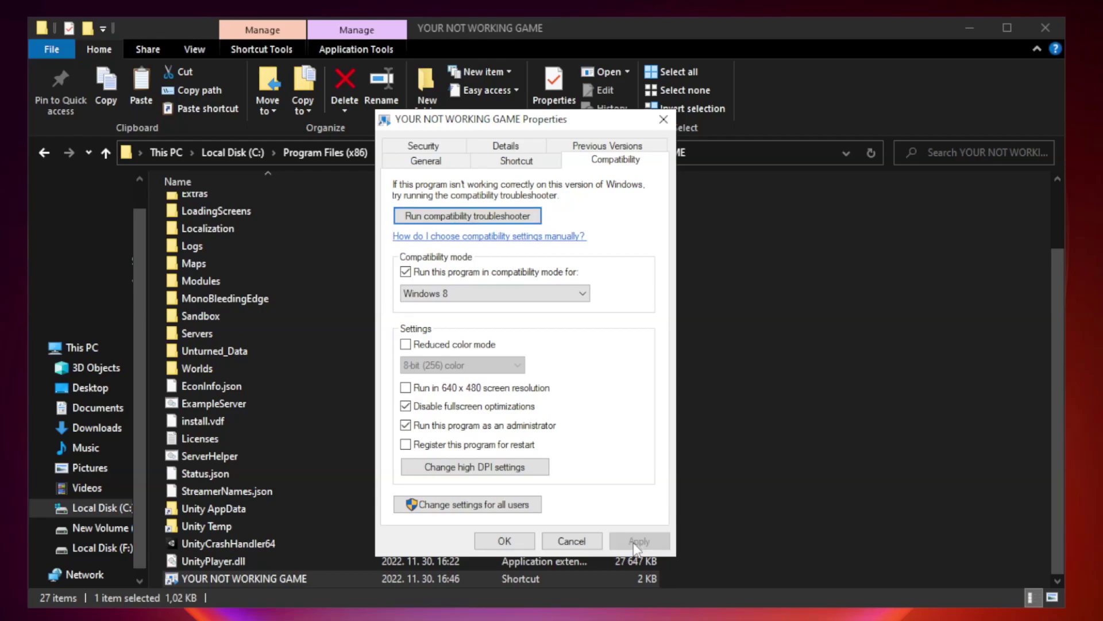
pyautogui.click(504, 542)
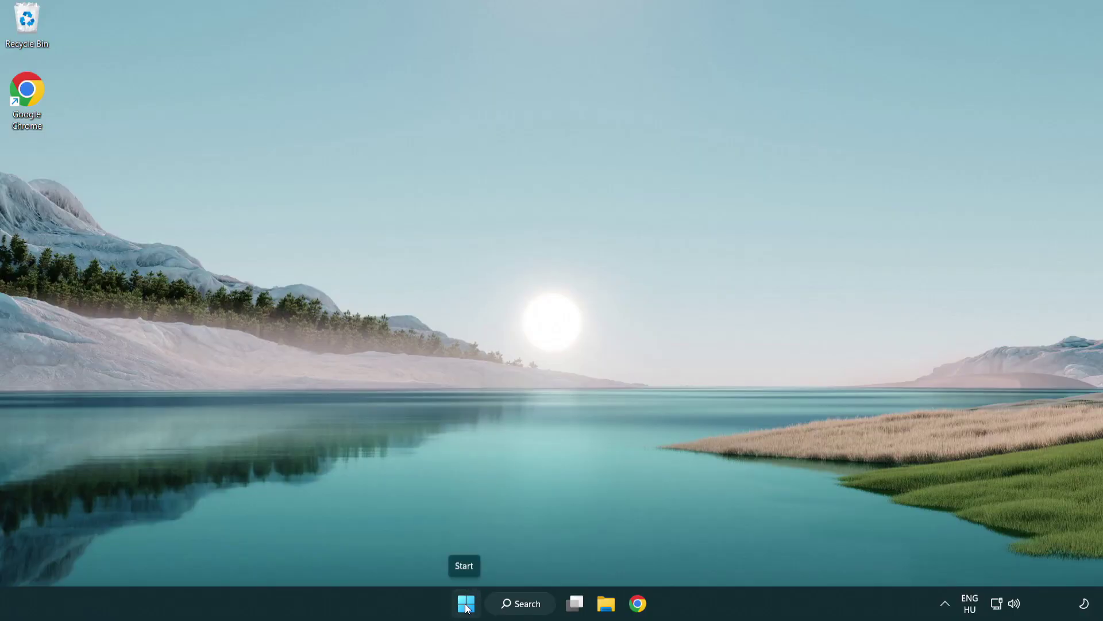
# - Open Task Manager from the Start right-click menu and show its startup apps
pyautogui.rightClick(467, 608)
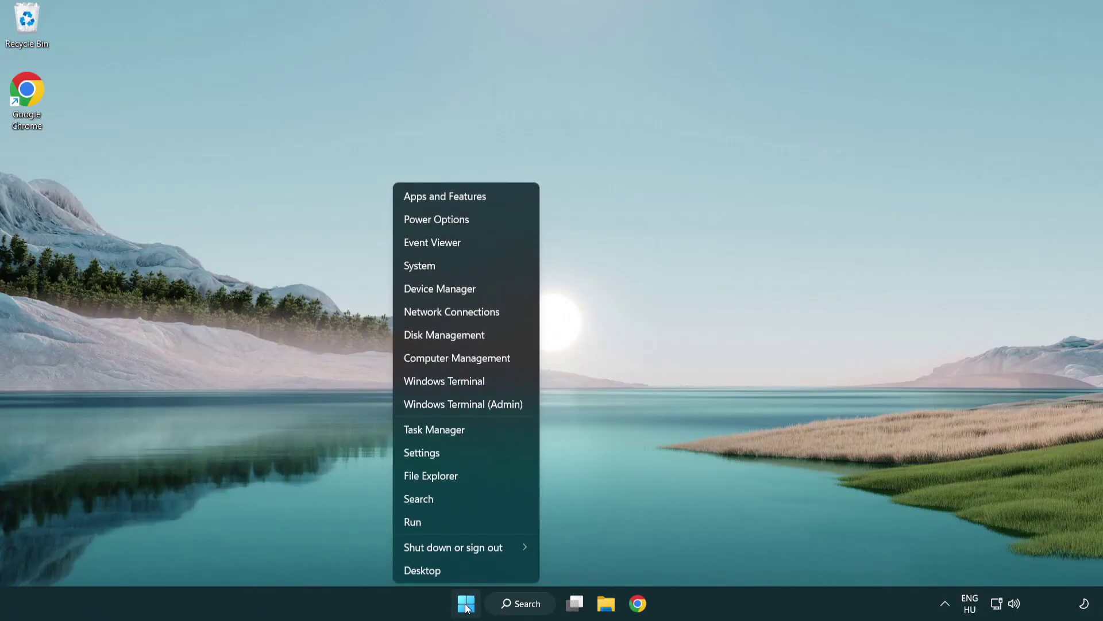
pyautogui.click(488, 432)
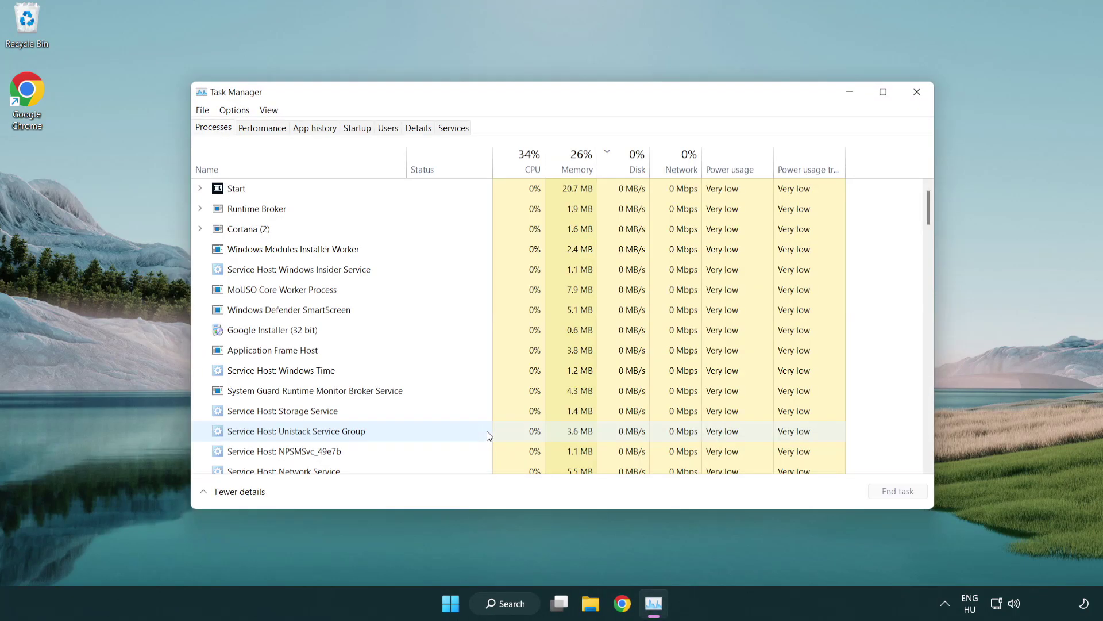
pyautogui.click(357, 128)
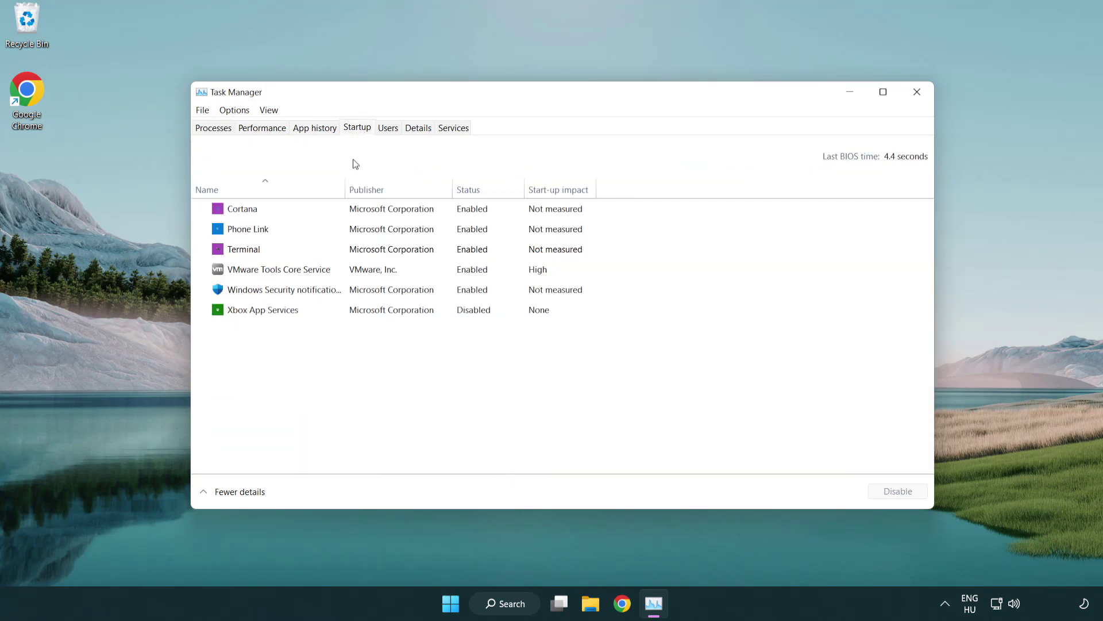
# - Disable Terminal, Phone Link, Cortana and Windows Security notifications at startup, then close Task Manager
pyautogui.click(362, 251)
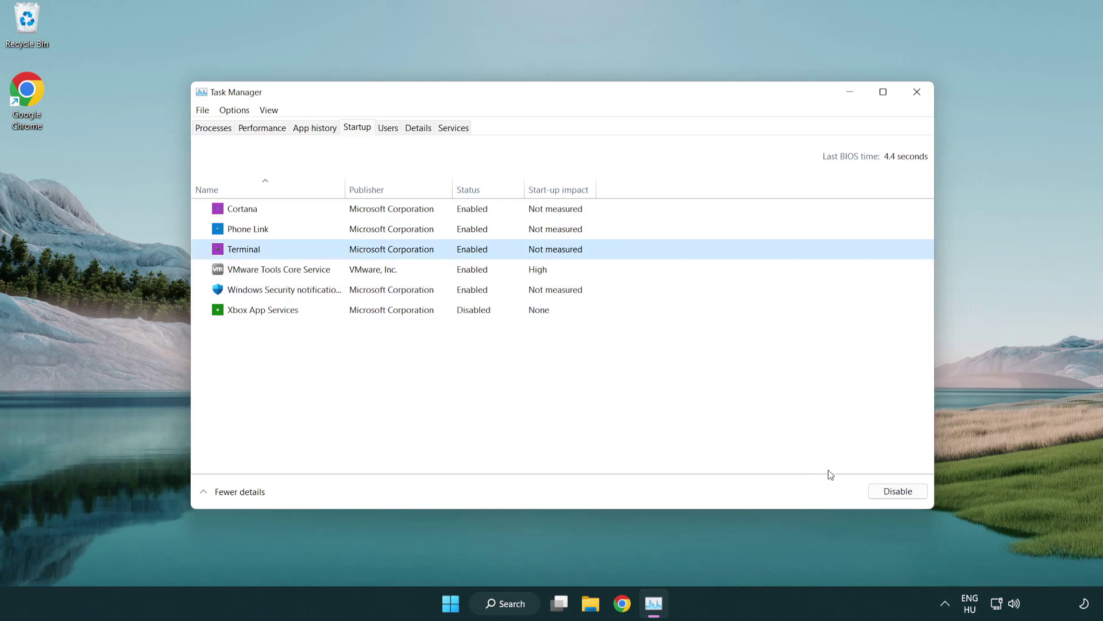
pyautogui.click(887, 491)
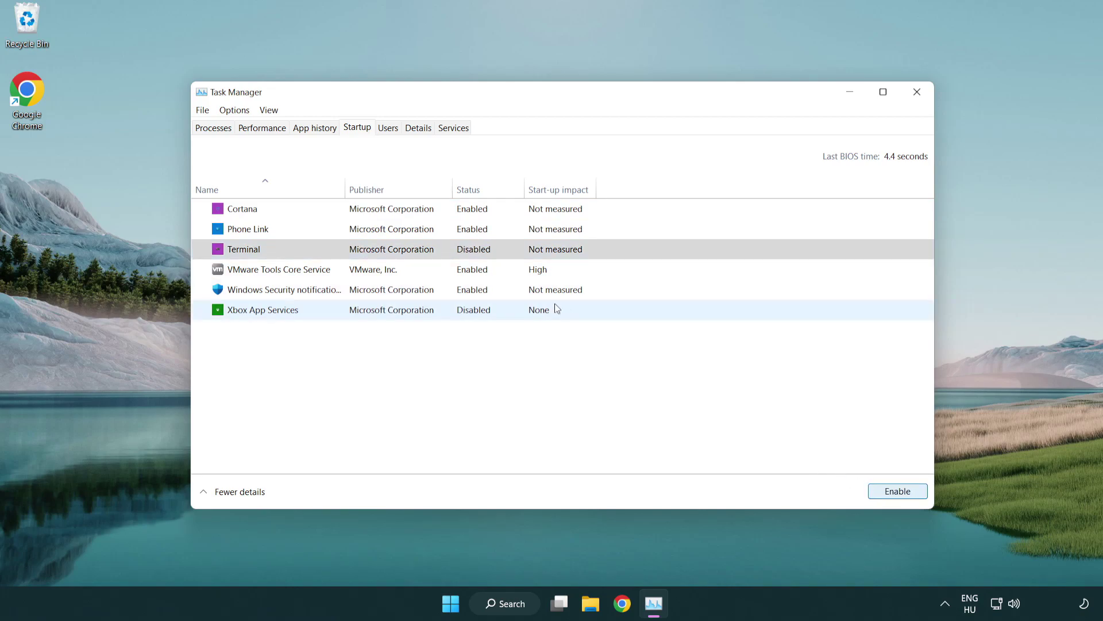
pyautogui.click(458, 231)
pyautogui.click(898, 494)
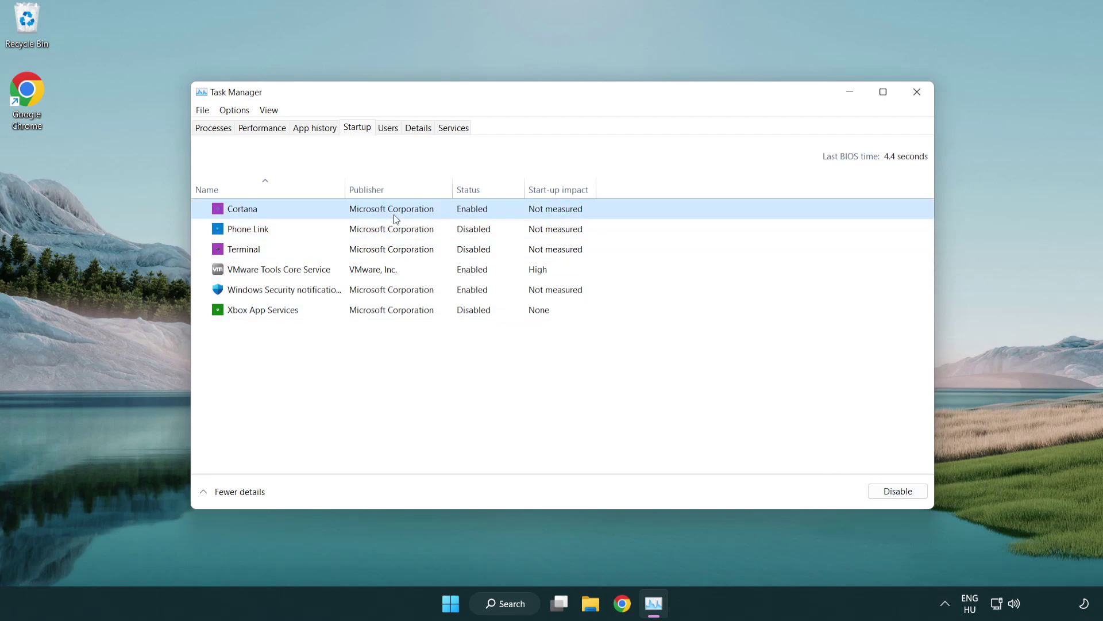
pyautogui.click(896, 492)
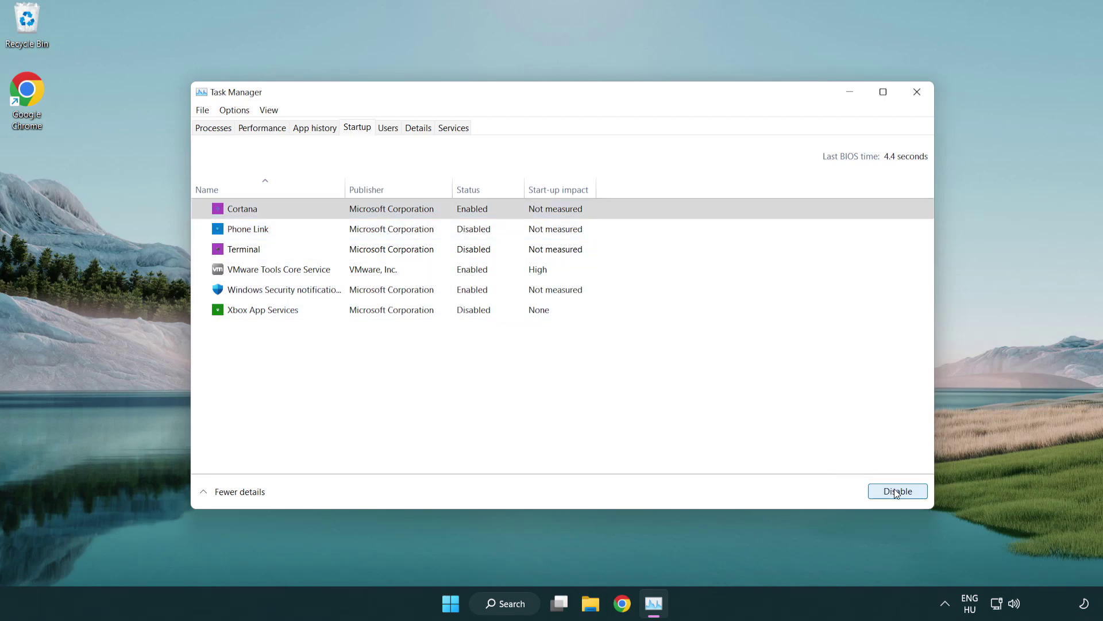
pyautogui.click(528, 298)
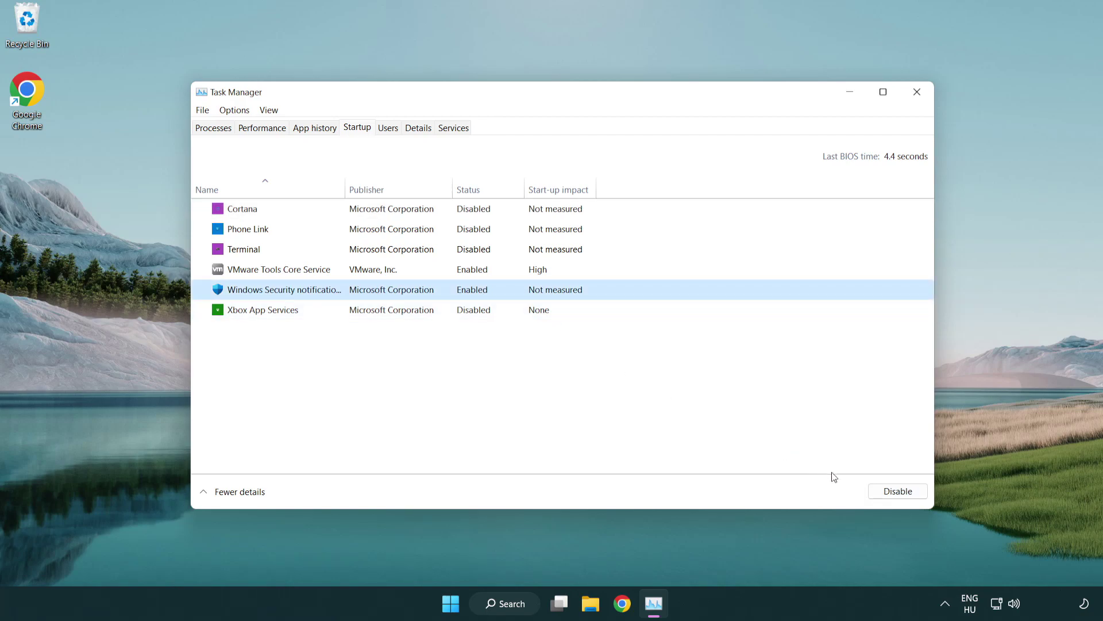
pyautogui.click(890, 493)
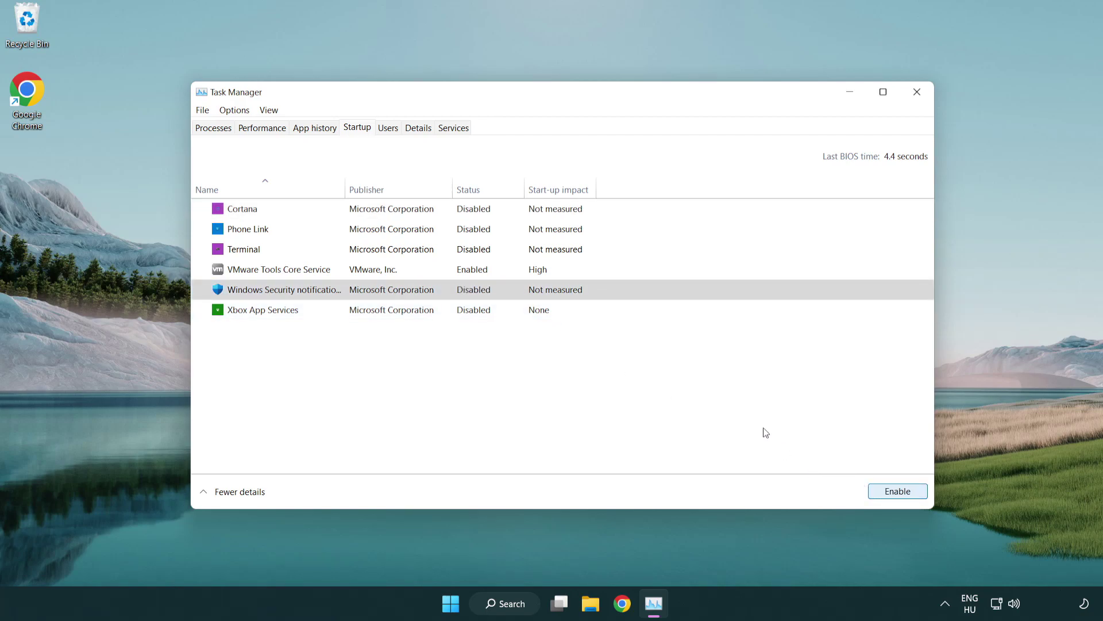
pyautogui.click(918, 93)
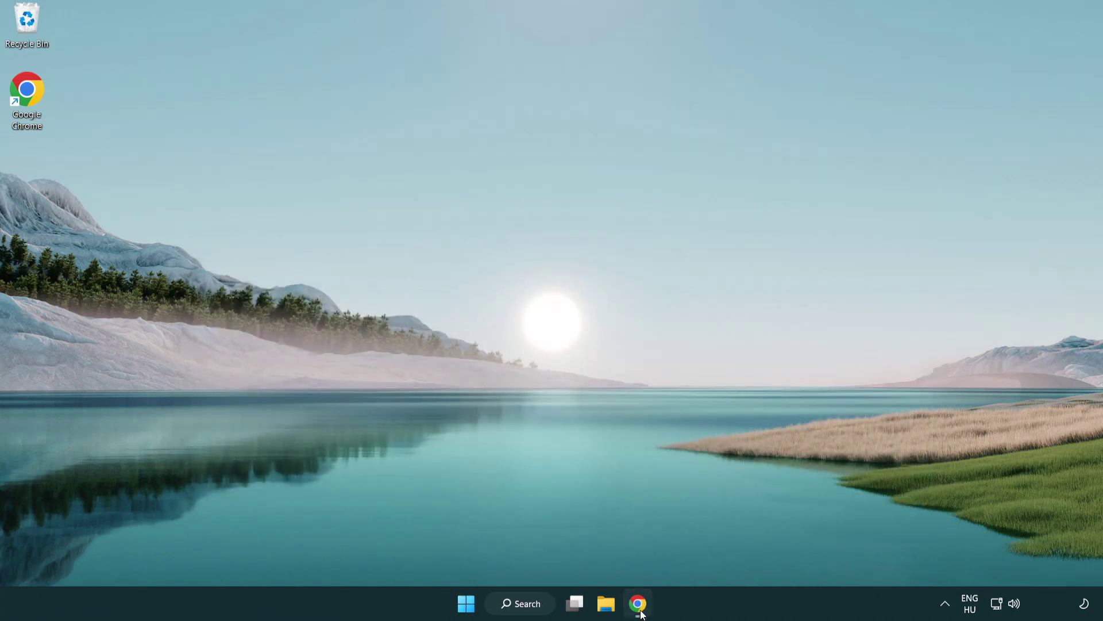
# - Return to Chrome's DirectX page and download the End-User Runtime Web Installer, dxwebsetup.exe
pyautogui.click(638, 604)
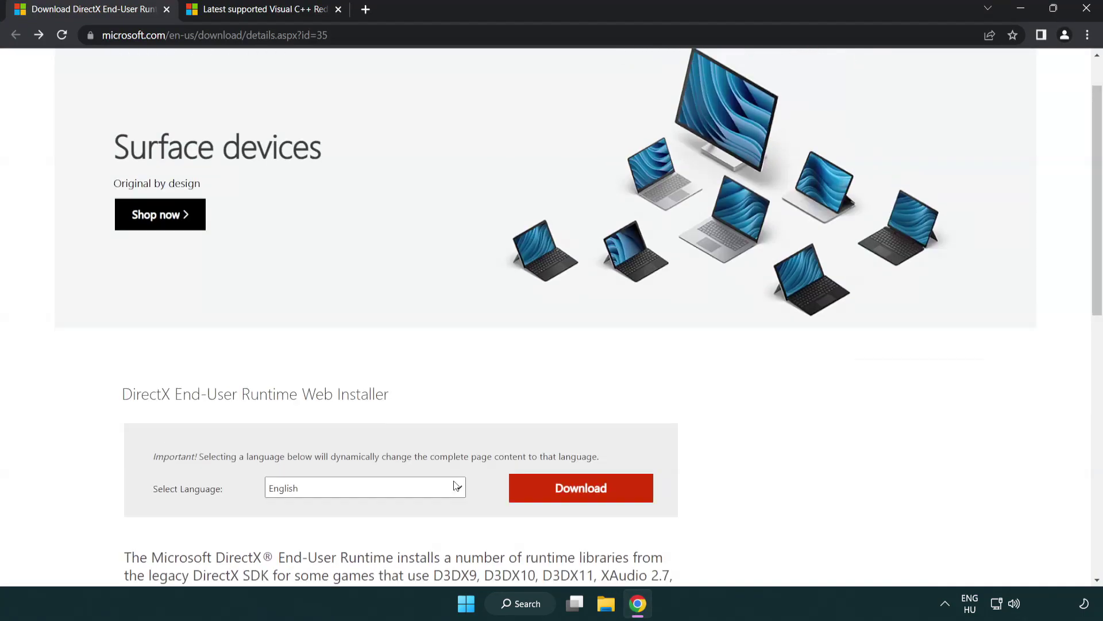
pyautogui.scroll(1, 457, 485)
pyautogui.click(482, 38)
pyautogui.click(482, 37)
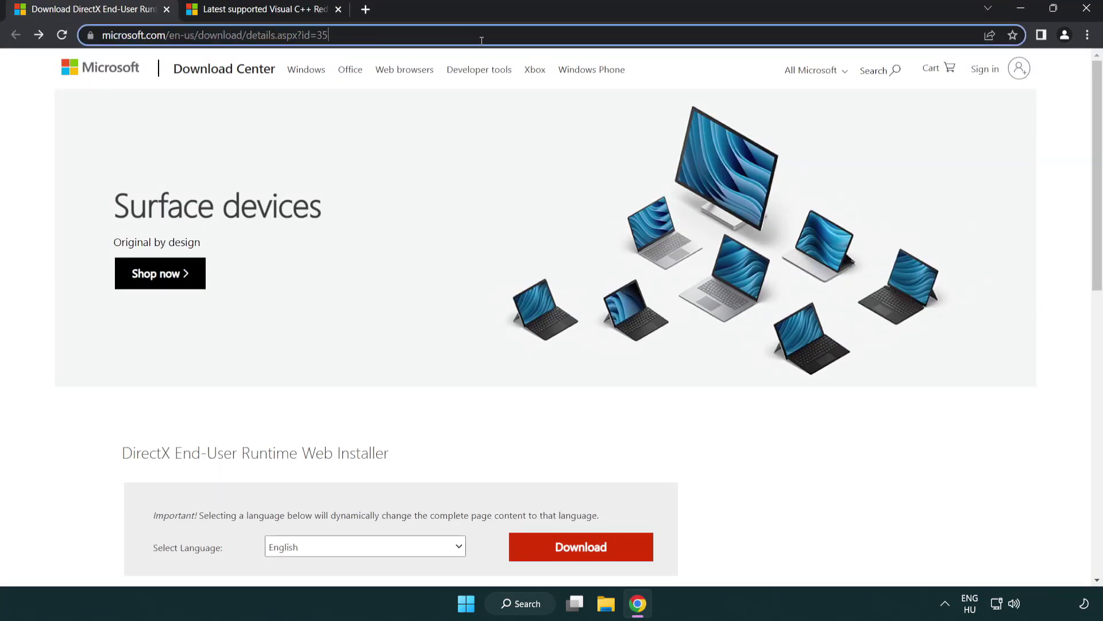
pyautogui.click(1057, 251)
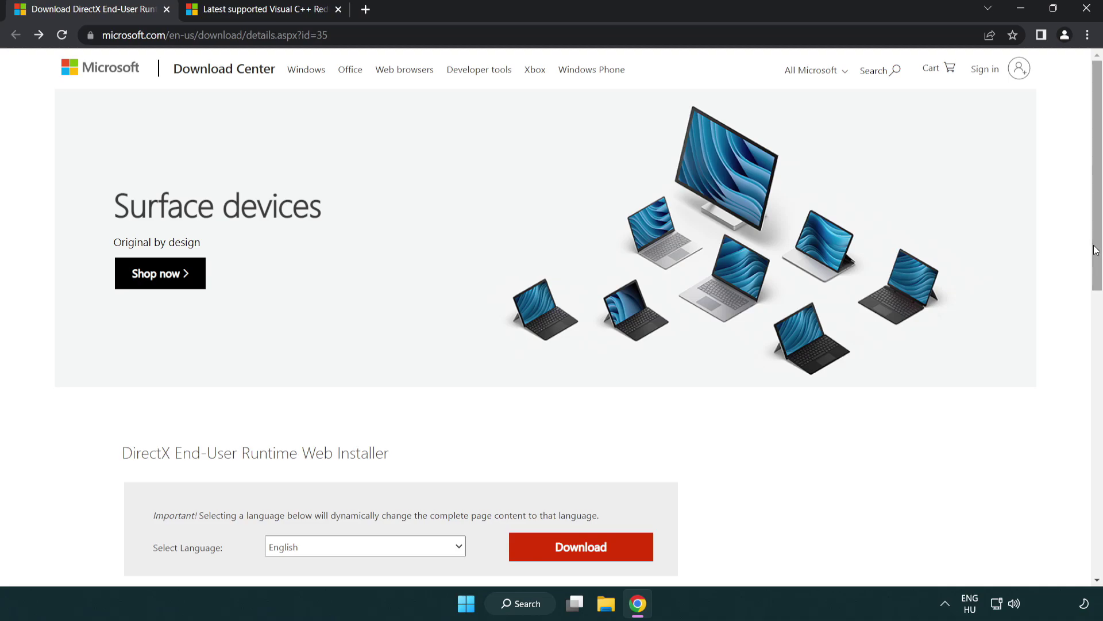
pyautogui.scroll(-3, 1096, 250)
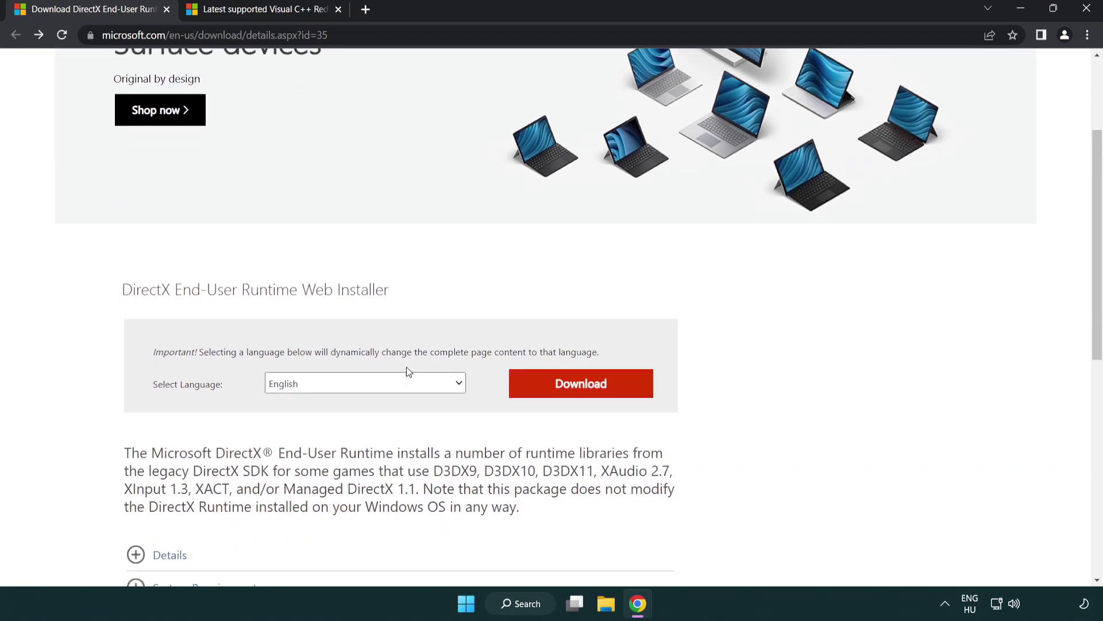
pyautogui.click(582, 384)
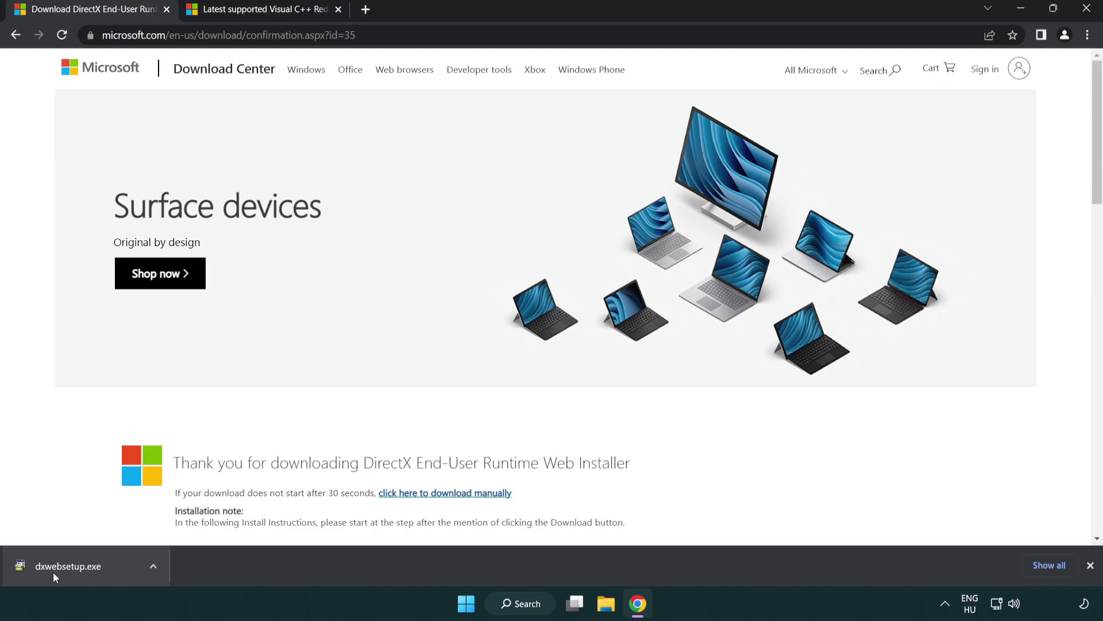
# - Run dxwebsetup.exe, accept the license, and complete DirectX setup through to Finish
pyautogui.click(72, 567)
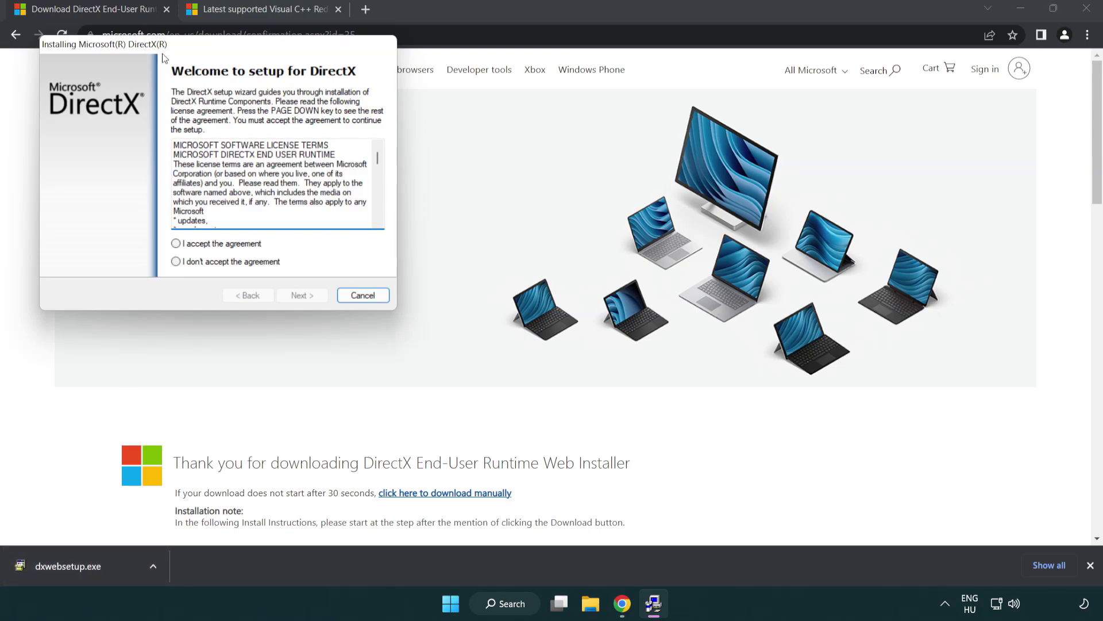
pyautogui.moveTo(168, 52); pyautogui.dragTo(484, 173)
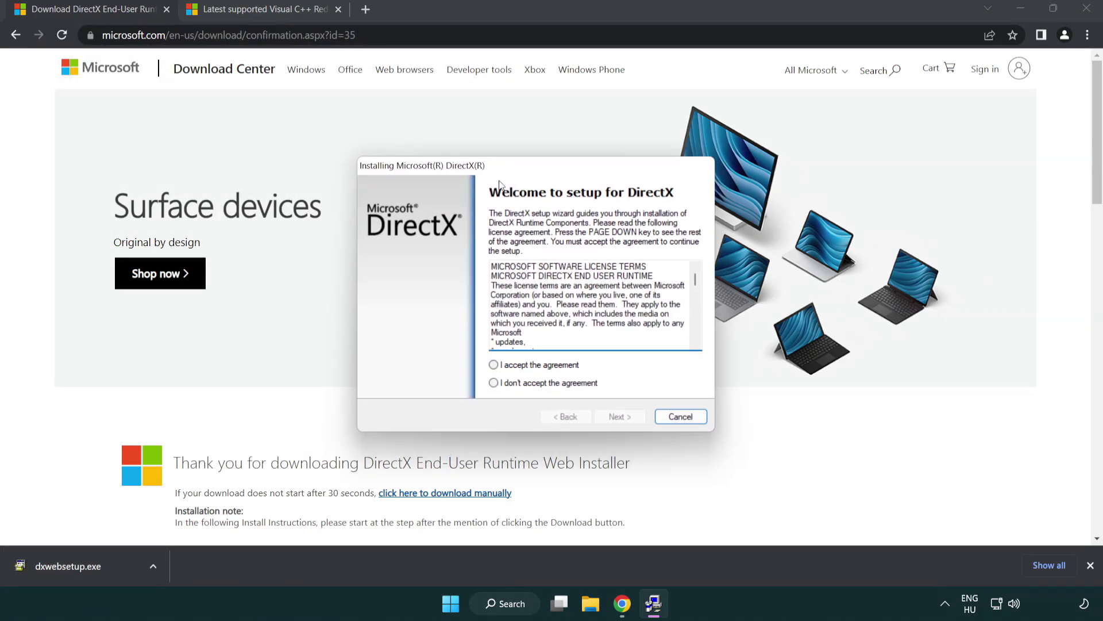
pyautogui.press('pagedown')
pyautogui.press('pagedown')
pyautogui.press('pagedown')
pyautogui.press('pagedown')
pyautogui.press('pagedown')
pyautogui.press('pagedown')
pyautogui.press('pagedown')
pyautogui.press('pagedown')
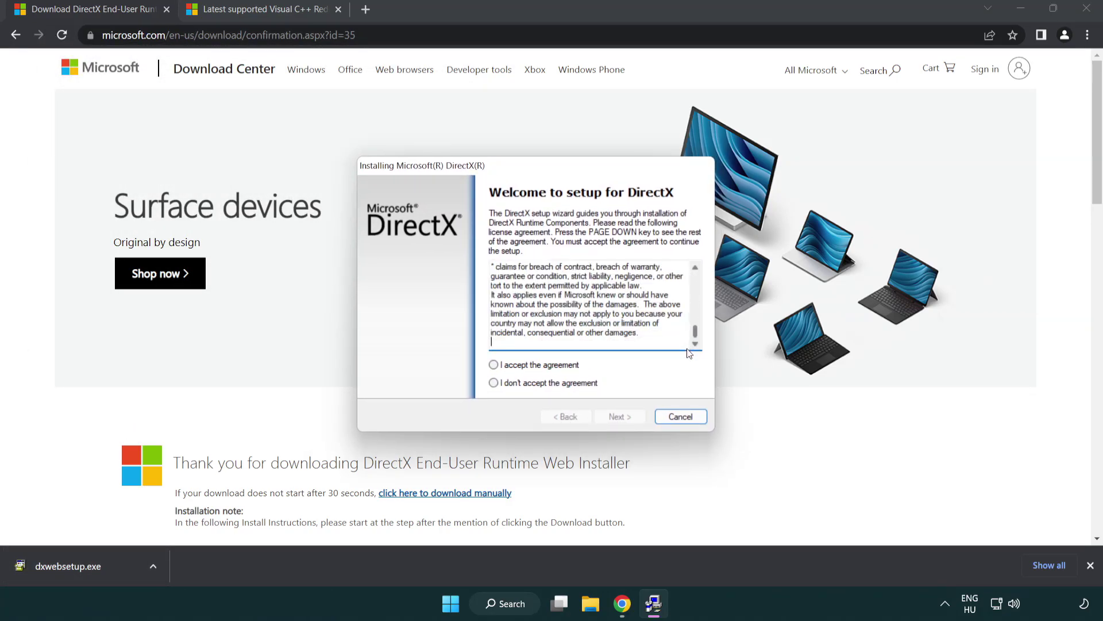
pyautogui.click(493, 365)
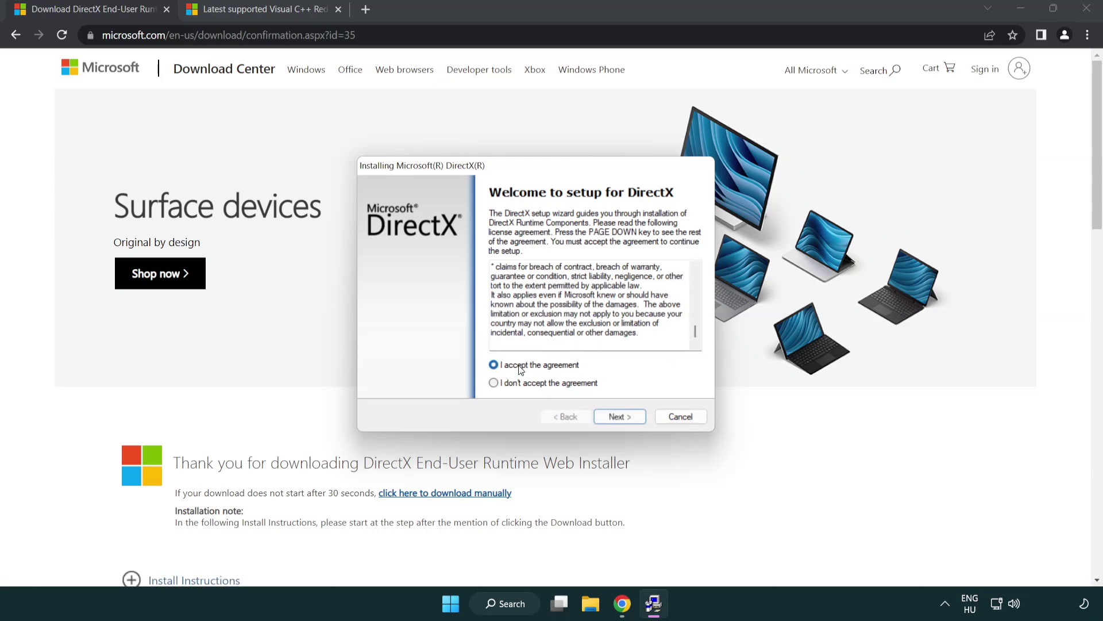
pyautogui.click(622, 418)
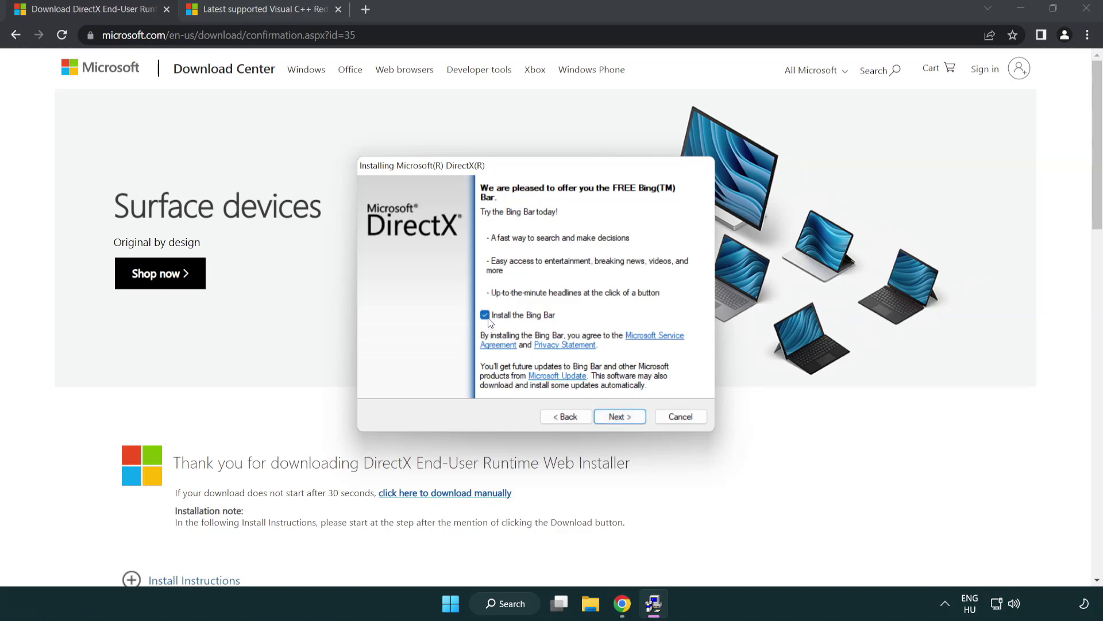
pyautogui.click(623, 414)
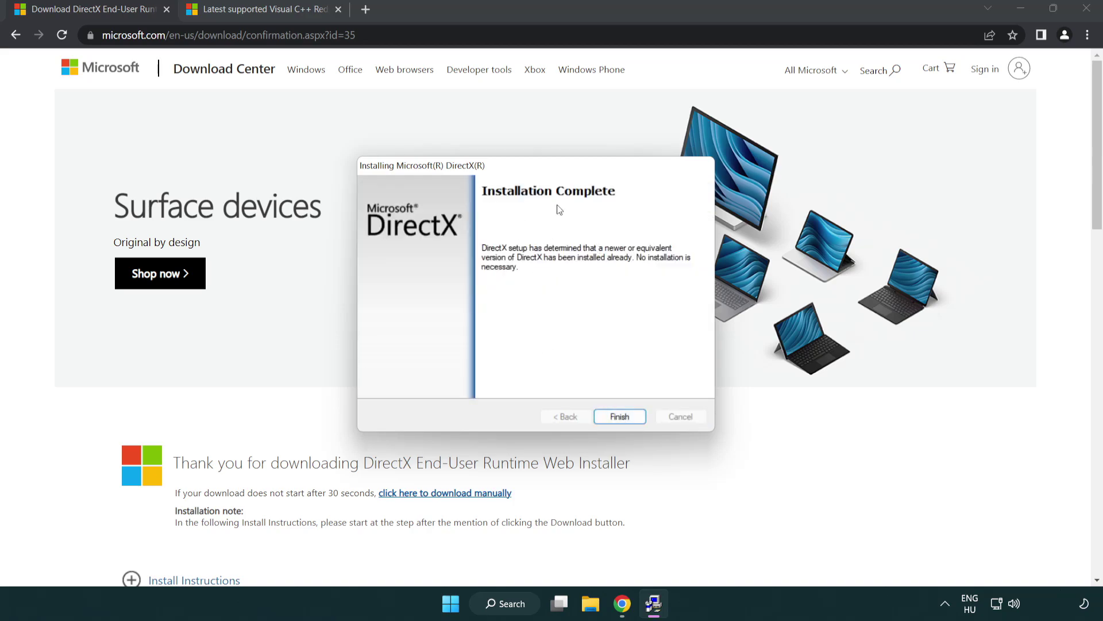
pyautogui.click(624, 421)
pyautogui.click(621, 415)
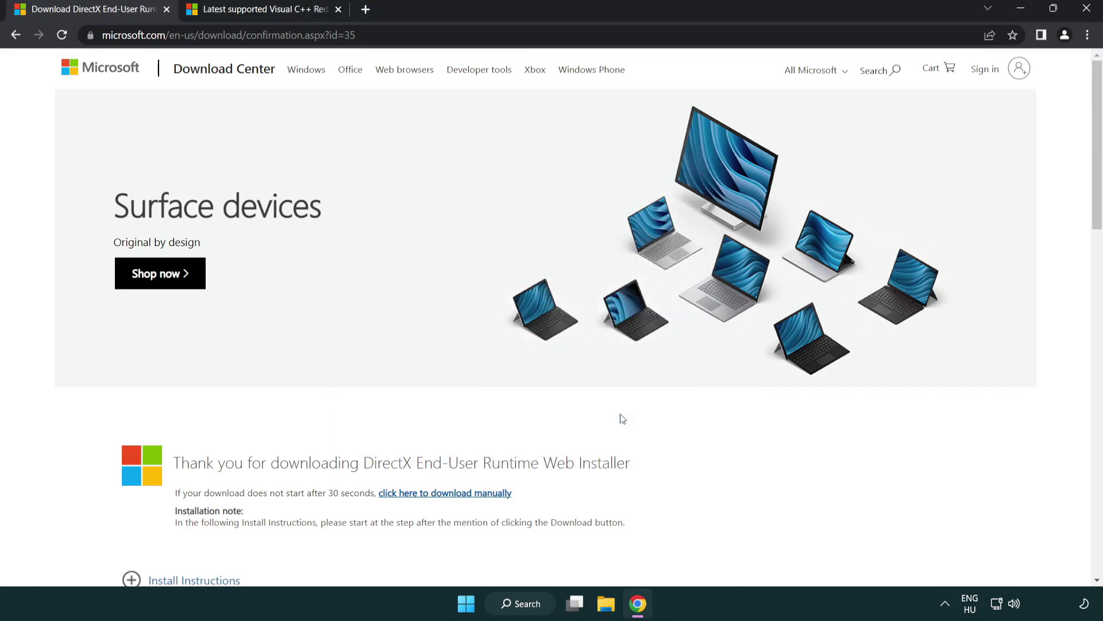
# - Close the DirectX tab and download the ARM64, x86 and x64 Visual C++ redistributables
pyautogui.click(167, 10)
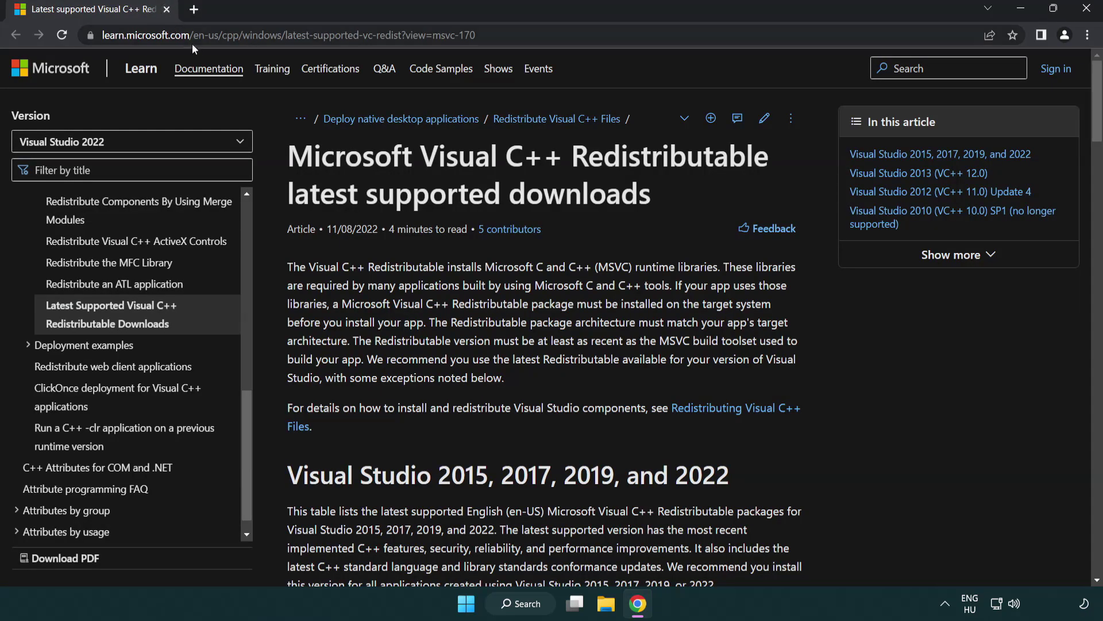
pyautogui.moveTo(477, 35); pyautogui.dragTo(385, 35)
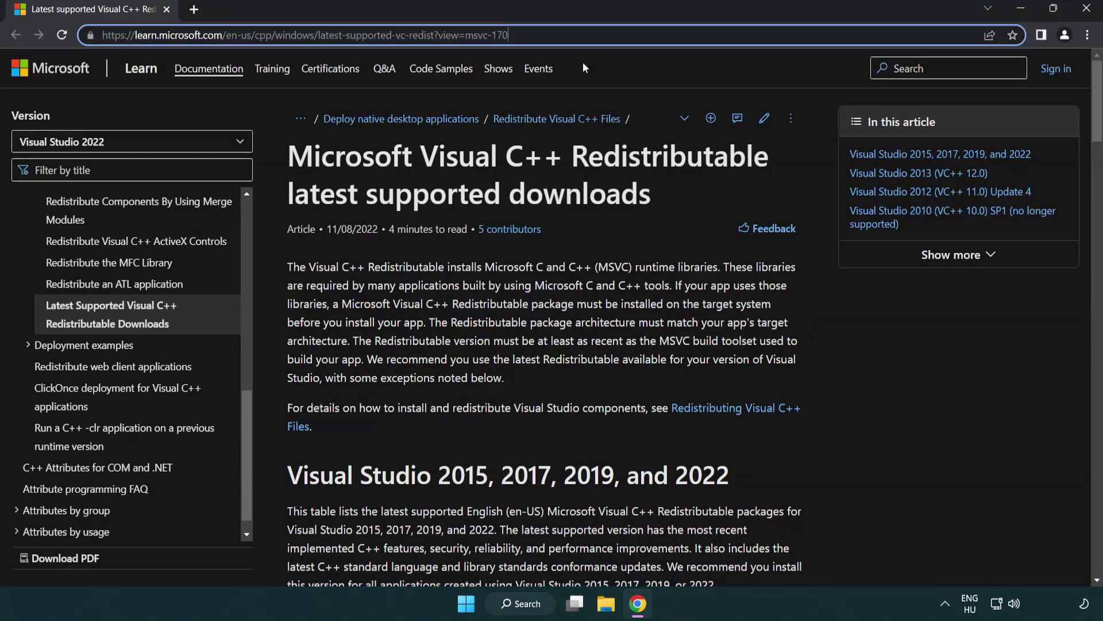
pyautogui.click(567, 181)
pyautogui.scroll(-3, 569, 194)
pyautogui.scroll(-3, 569, 194)
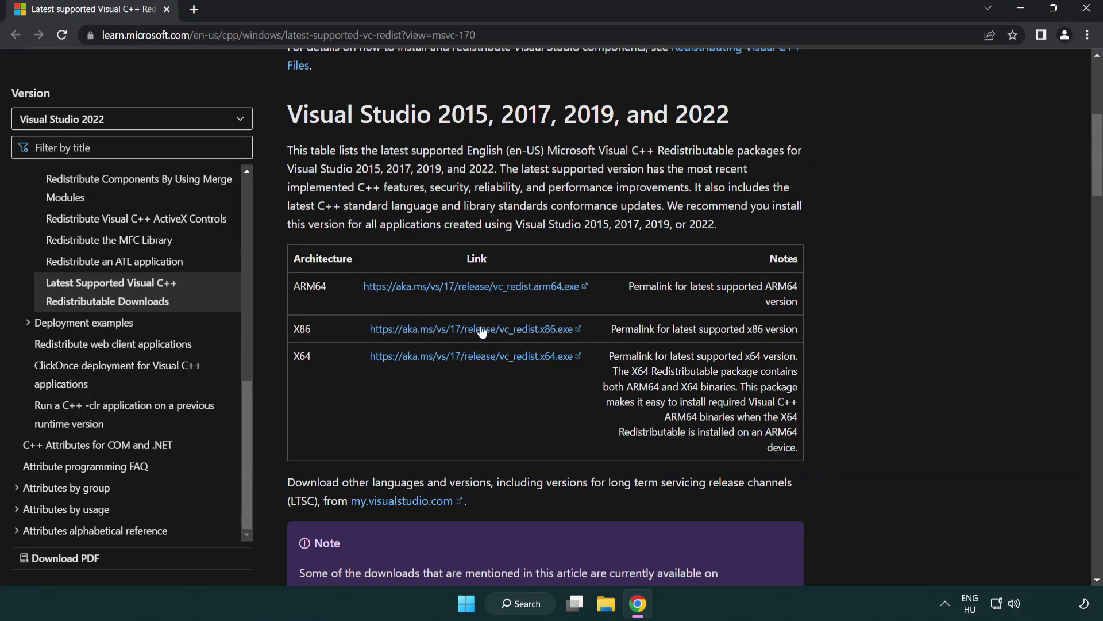
pyautogui.click(452, 286)
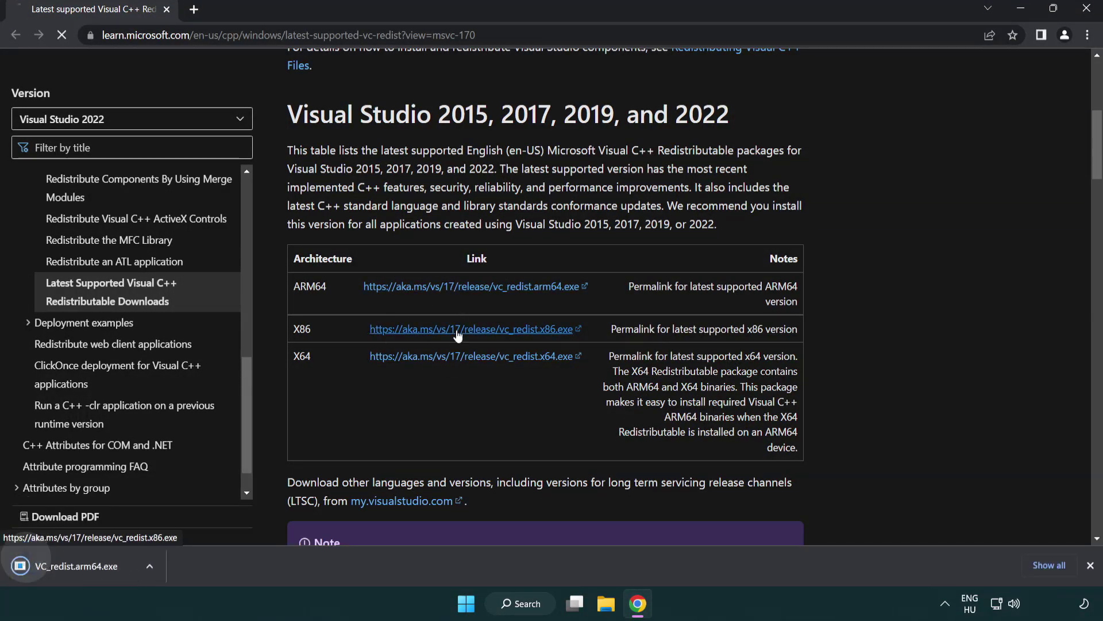
pyautogui.click(458, 330)
pyautogui.click(460, 358)
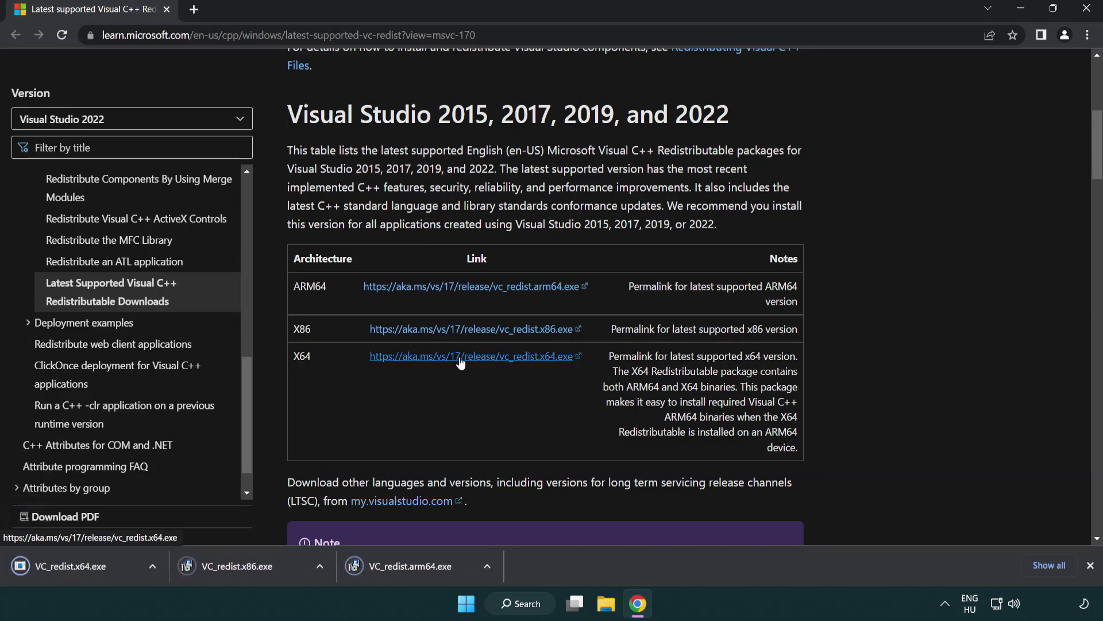
# - Run the ARM64 redistributable installer with terms accepted; setup fails as unsupported processor type
pyautogui.click(421, 575)
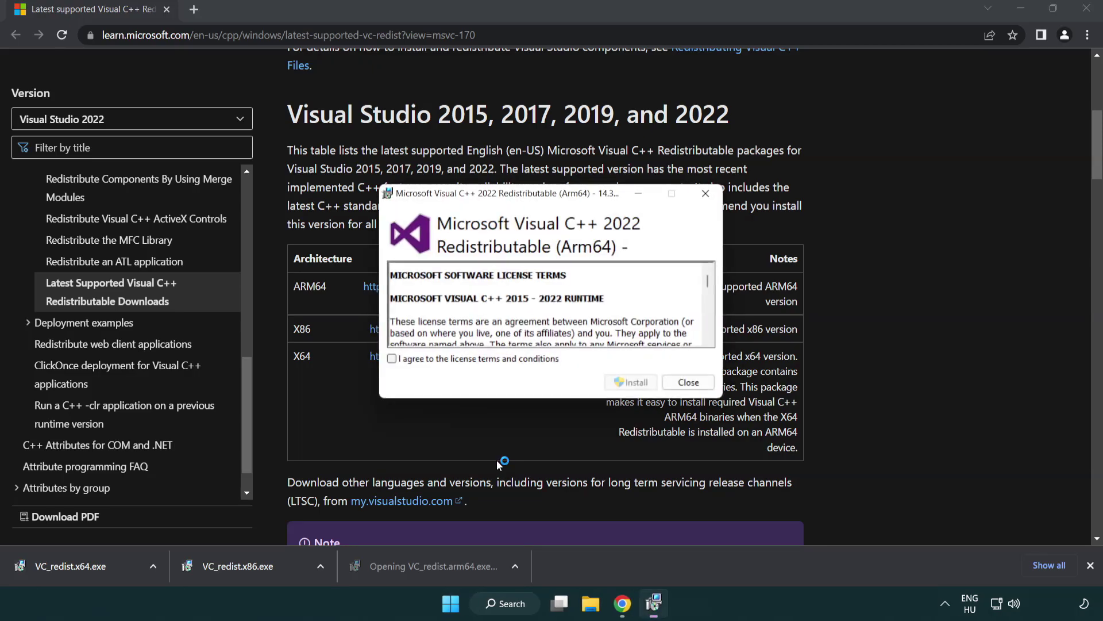
pyautogui.moveTo(708, 276); pyautogui.dragTo(713, 334)
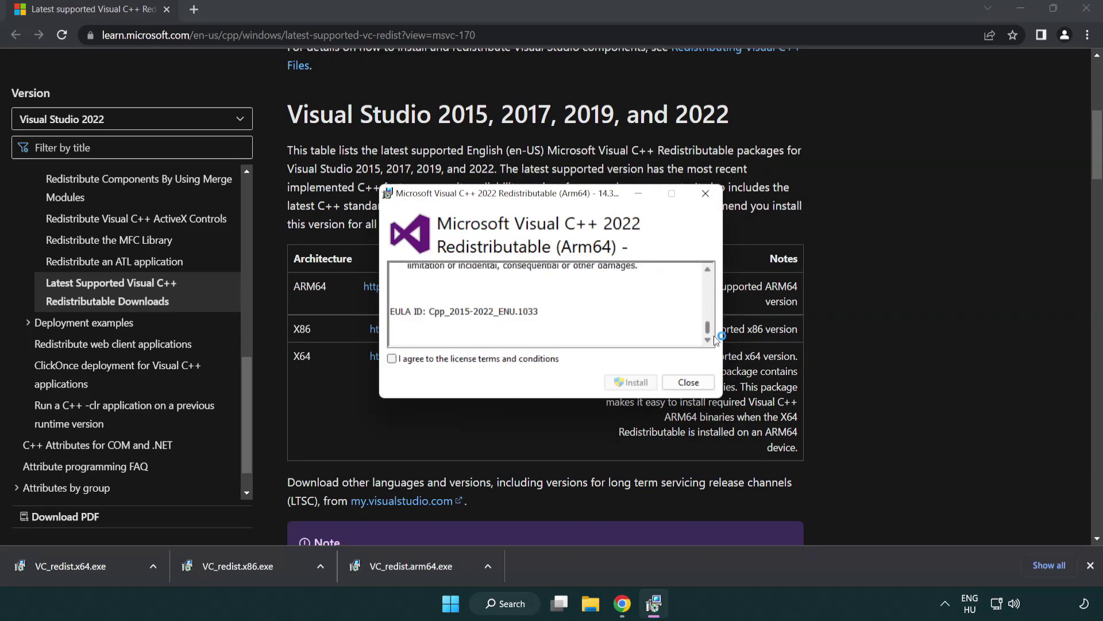
pyautogui.click(392, 359)
pyautogui.click(615, 382)
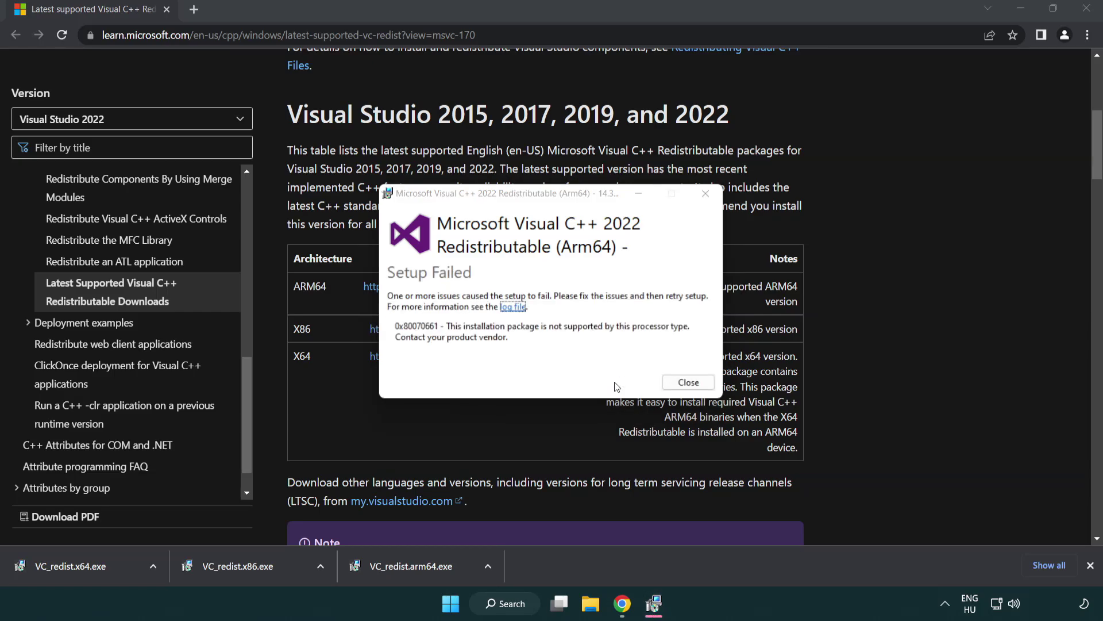
# - Dismiss the failed ARM64 setup, then install the x86 and x64 Visual C++ 14.34.31931 redistributables without restarting
pyautogui.click(688, 382)
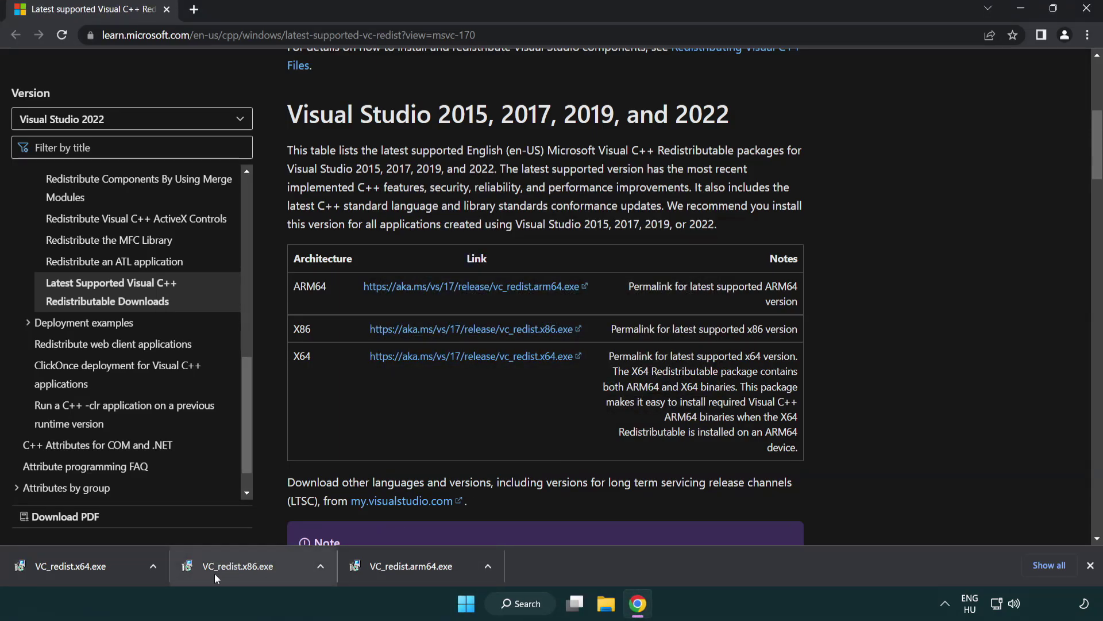
pyautogui.click(247, 573)
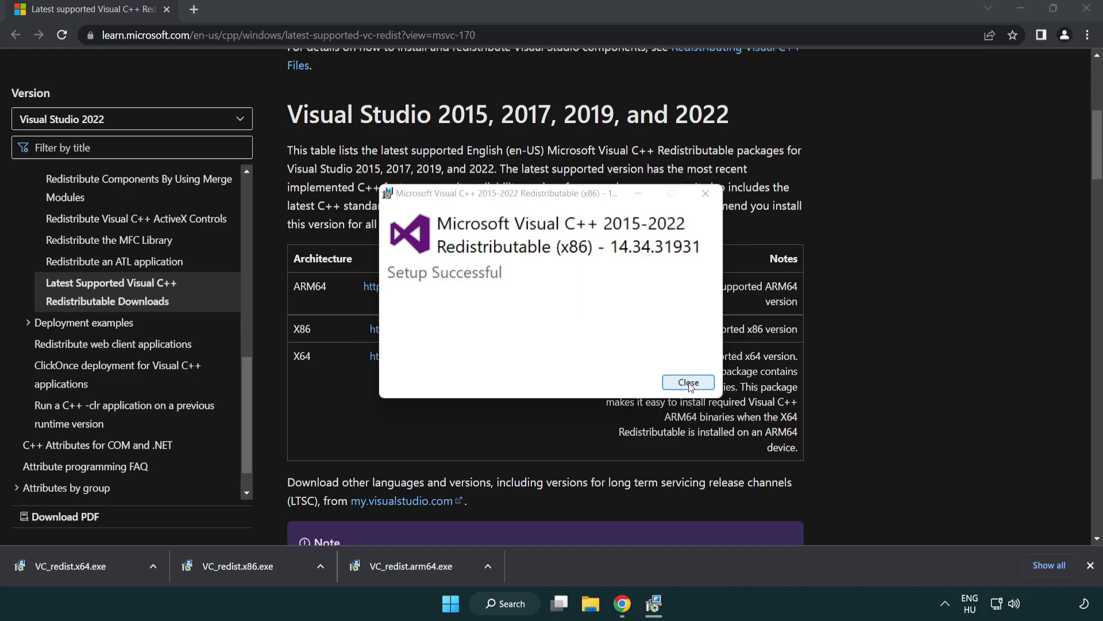
pyautogui.click(688, 383)
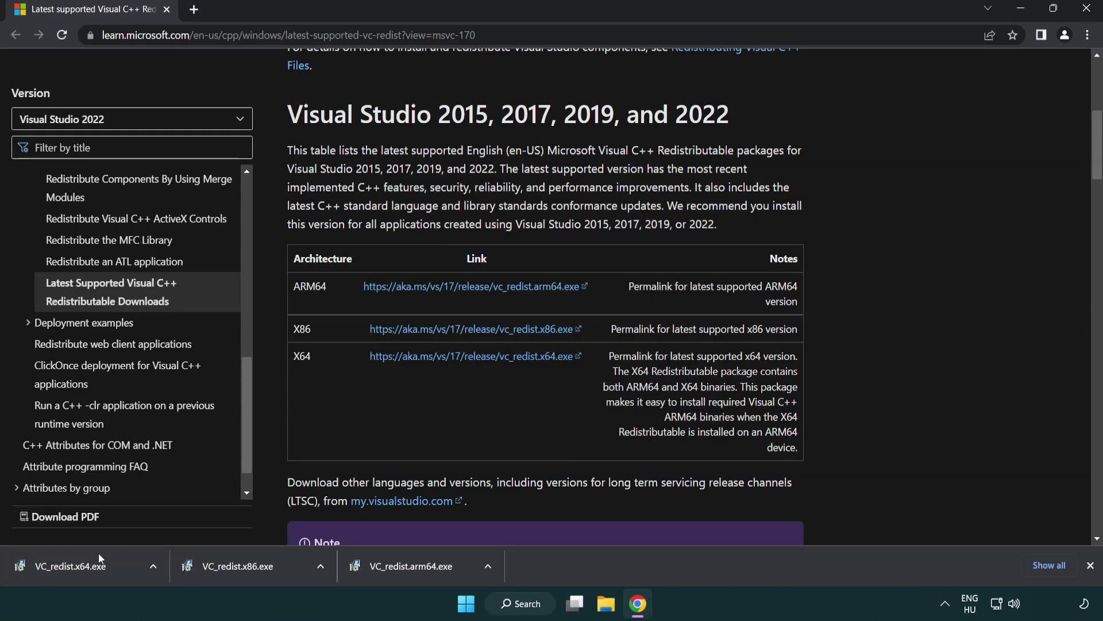
pyautogui.click(82, 566)
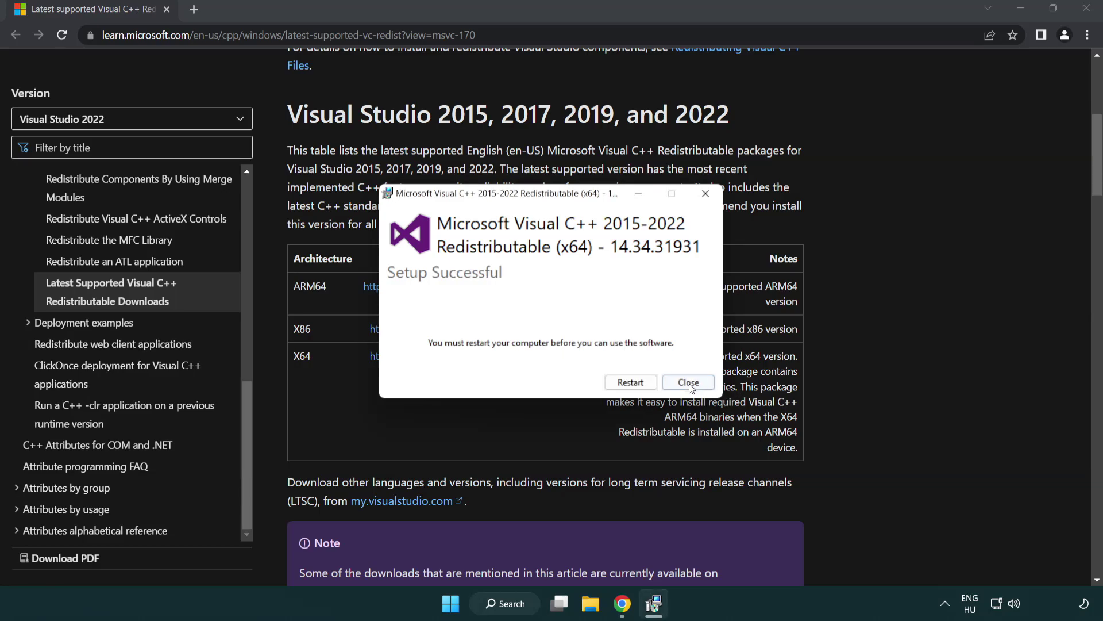
pyautogui.click(688, 382)
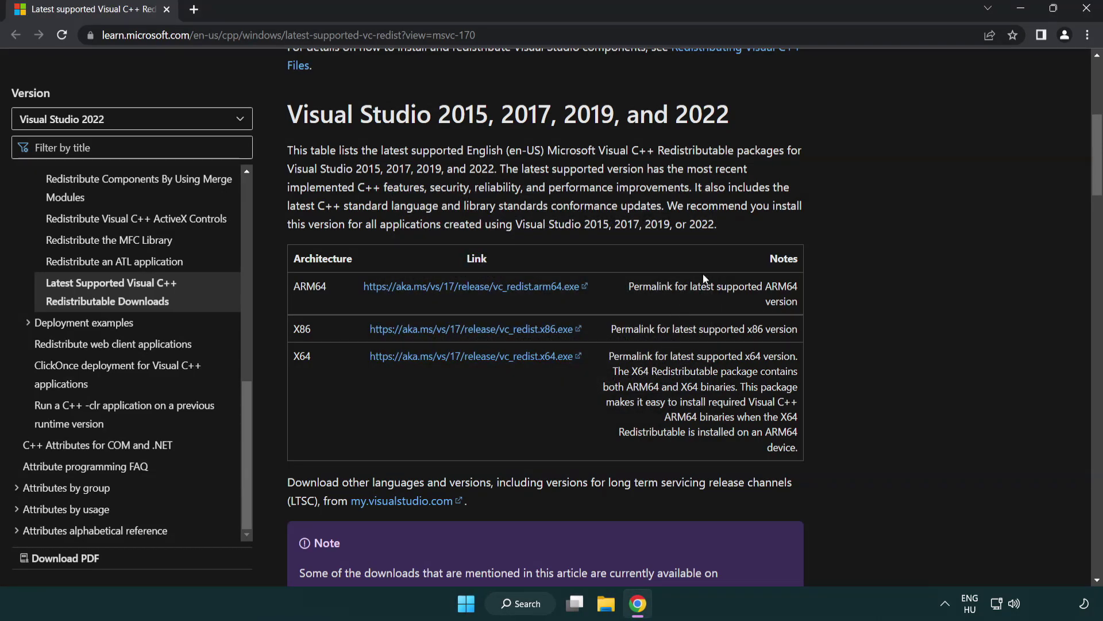
# - Close Chrome, search 'cmd' and launch Command Prompt as administrator
pyautogui.click(1088, 9)
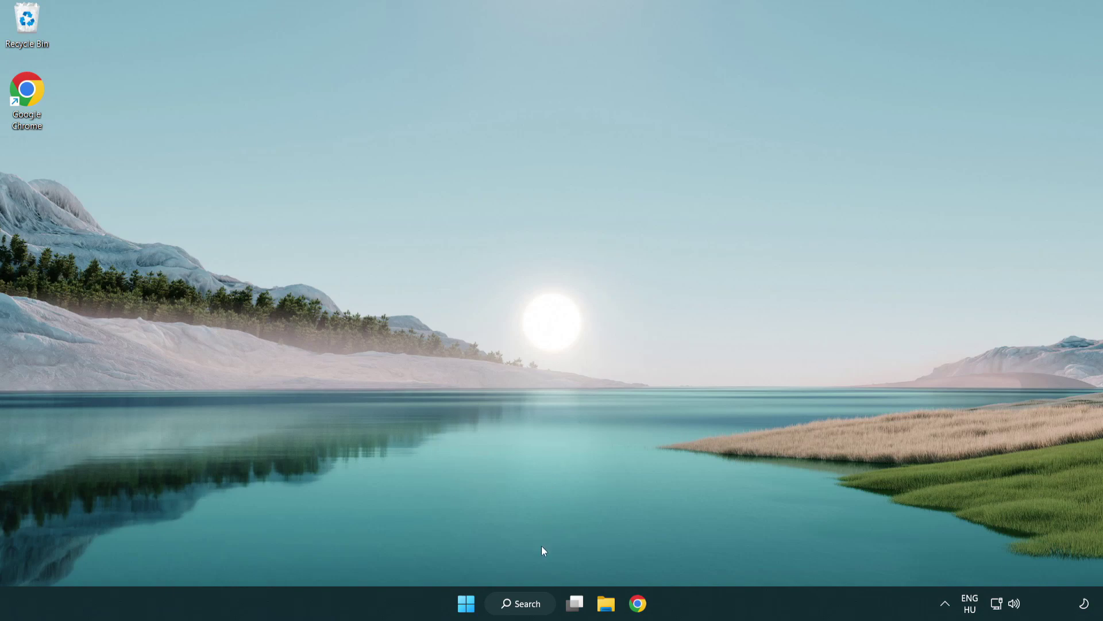
pyautogui.click(514, 605)
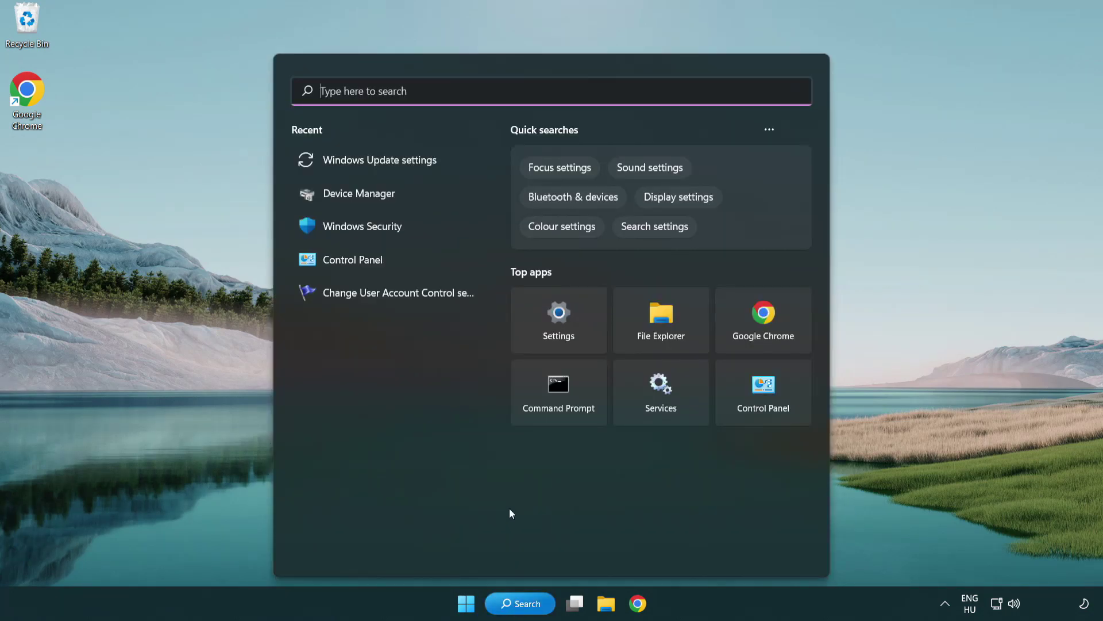
pyautogui.write('cmd')
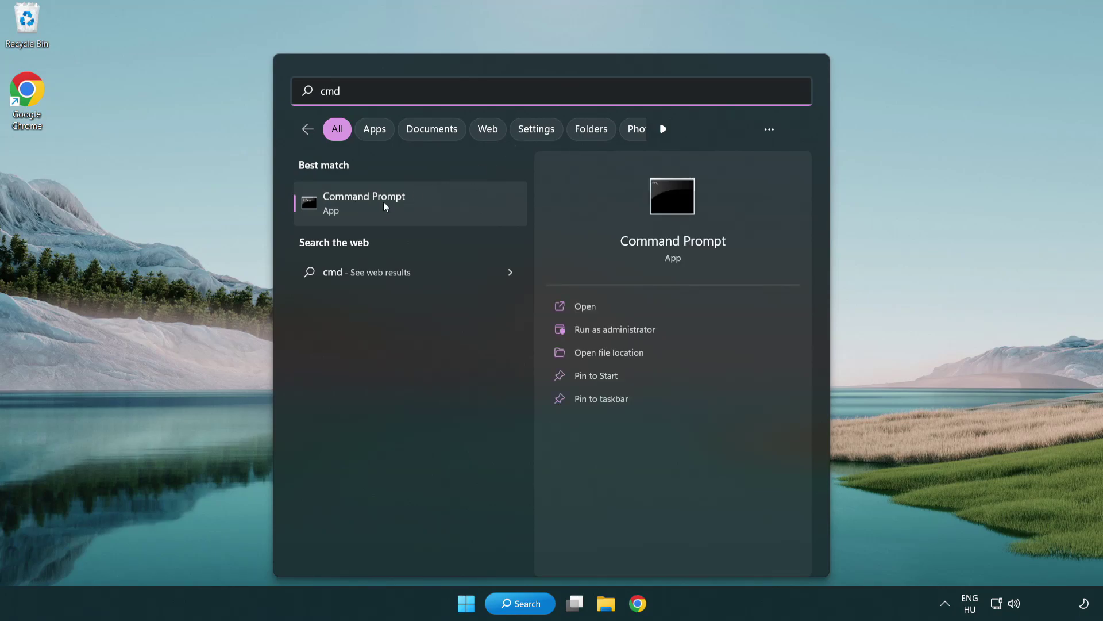
pyautogui.rightClick(423, 210)
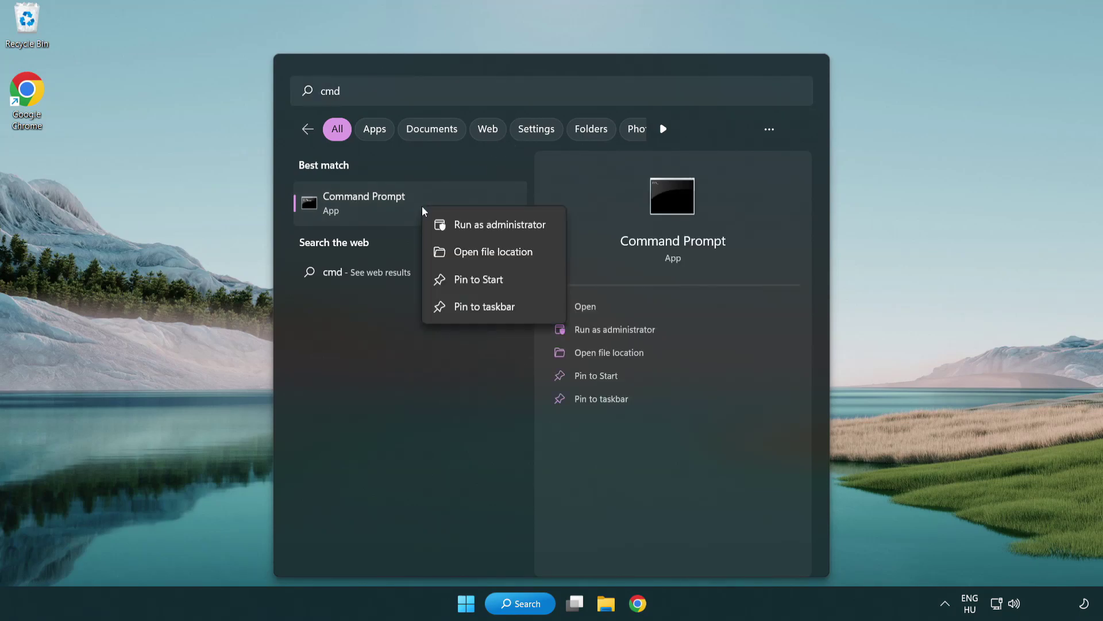
pyautogui.click(498, 225)
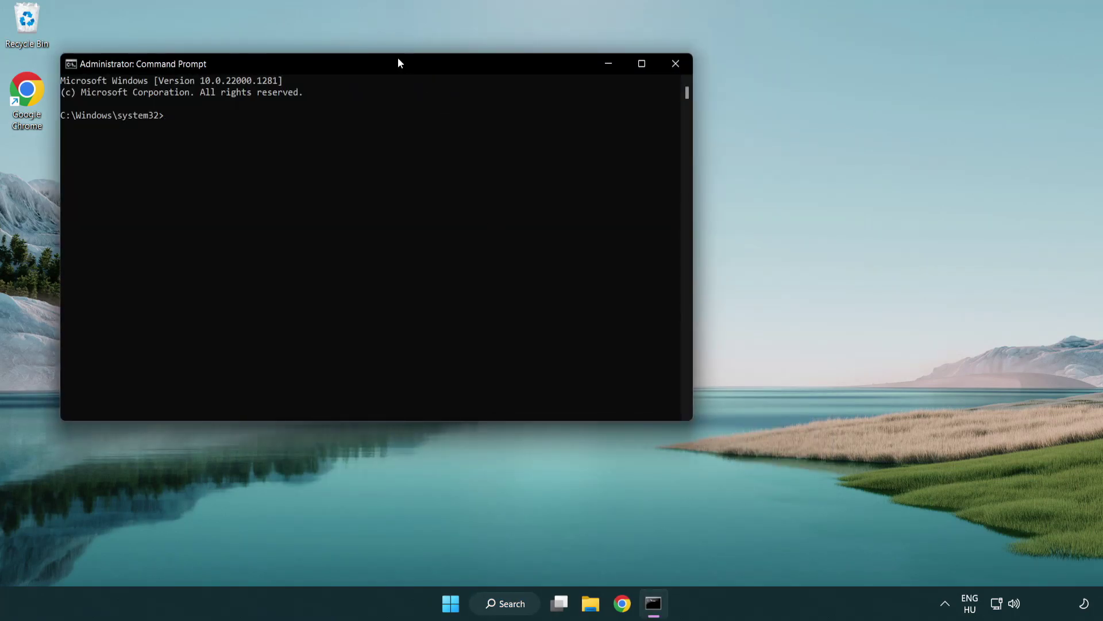
# - Center the administrator Command Prompt and run sfc /scannow until verification reaches 100%
pyautogui.moveTo(399, 62); pyautogui.dragTo(555, 113)
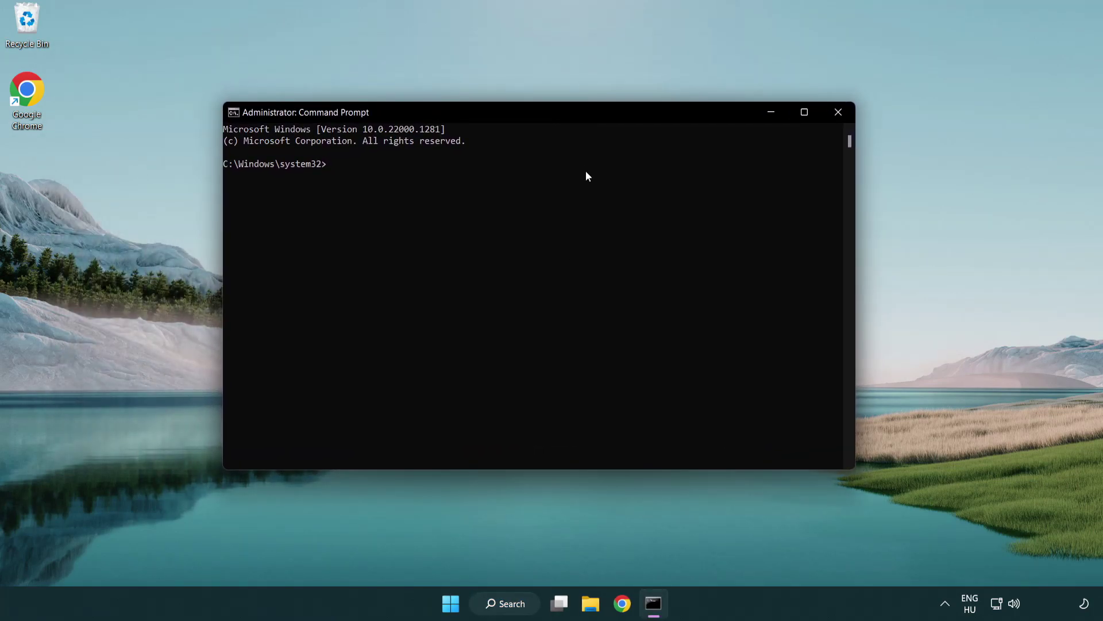
pyautogui.write('sfc')
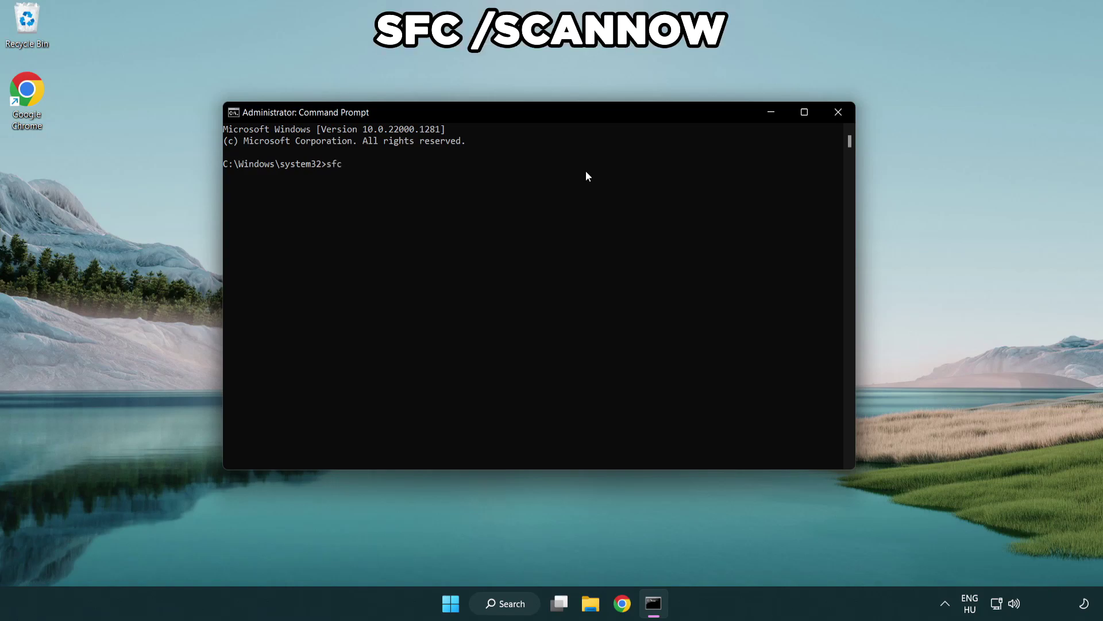
pyautogui.write(' /scannow')
pyautogui.press('Return')
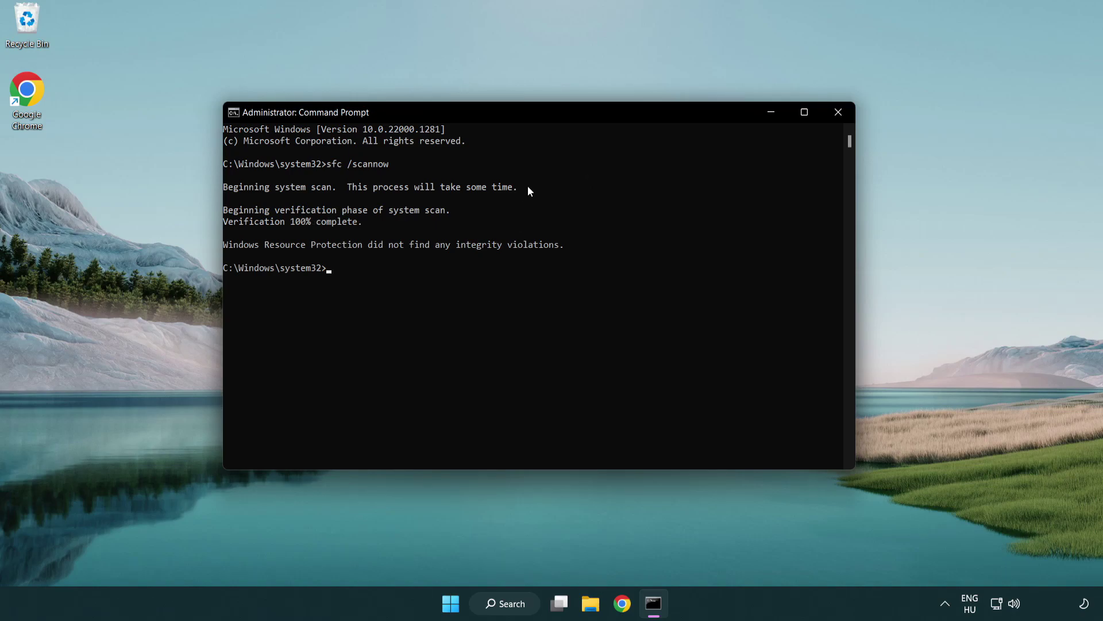
# - Close Command Prompt and bring up the Start menu's Sleep, Shut down and Restart options
pyautogui.click(839, 112)
pyautogui.click(466, 603)
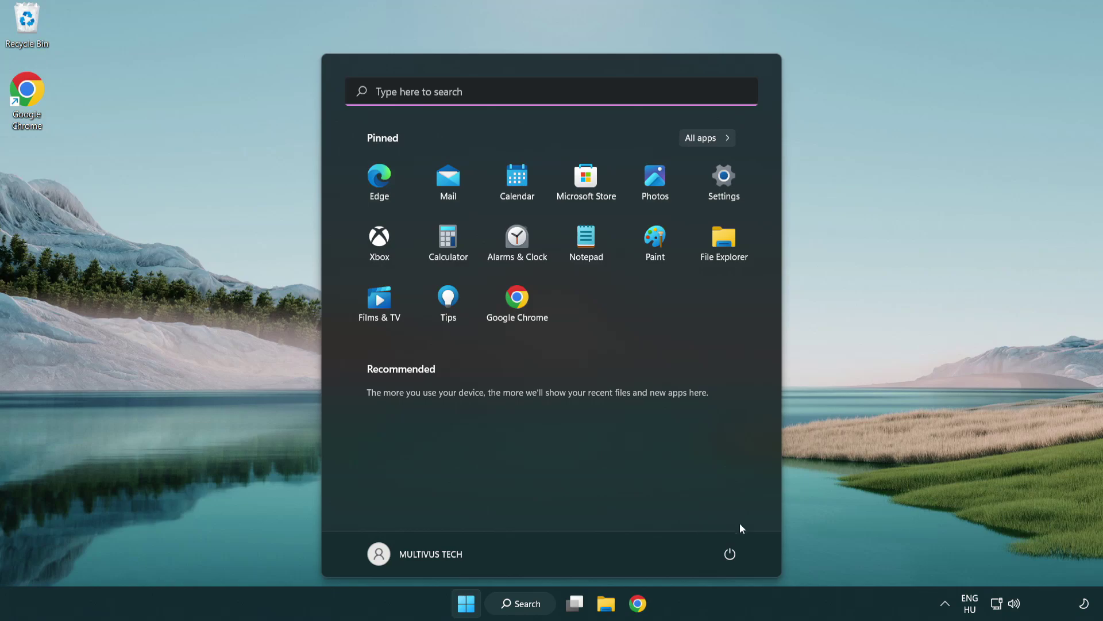
pyautogui.click(731, 551)
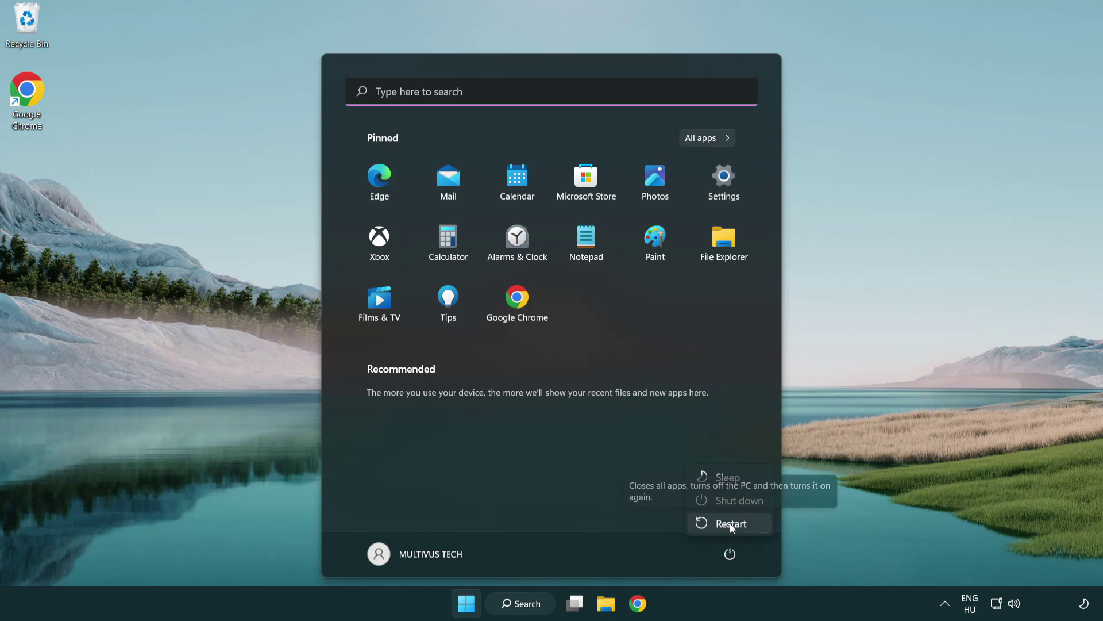